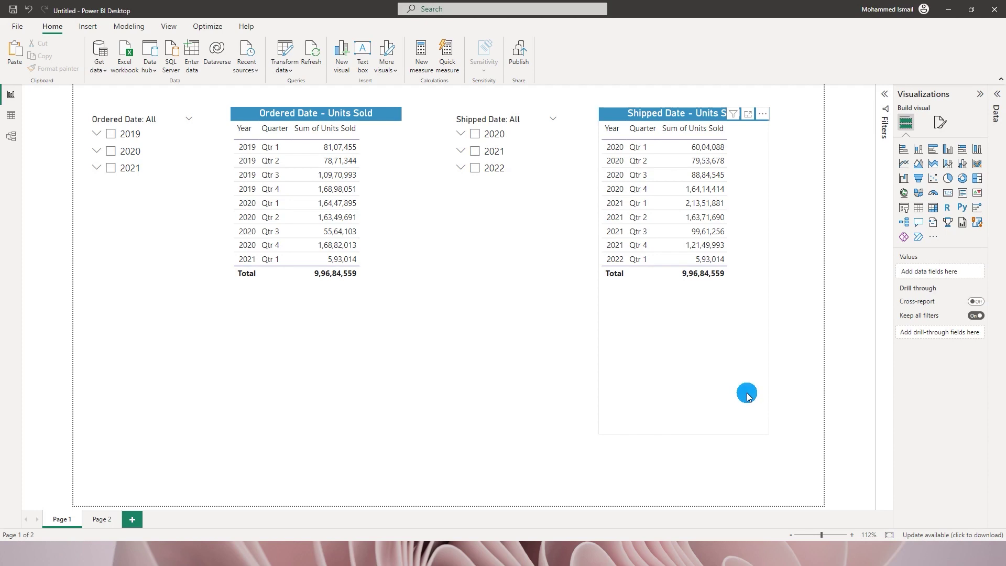
# Inspect the Invoices Ship Date and Units Sold columns, then each table's fields in the Data pane.
pyautogui.click(11, 115)
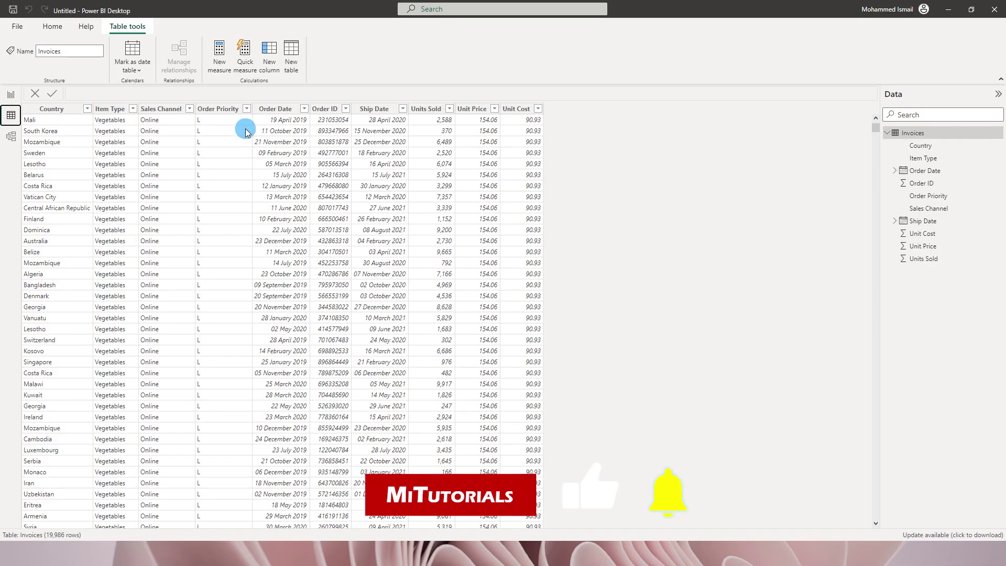
pyautogui.click(384, 113)
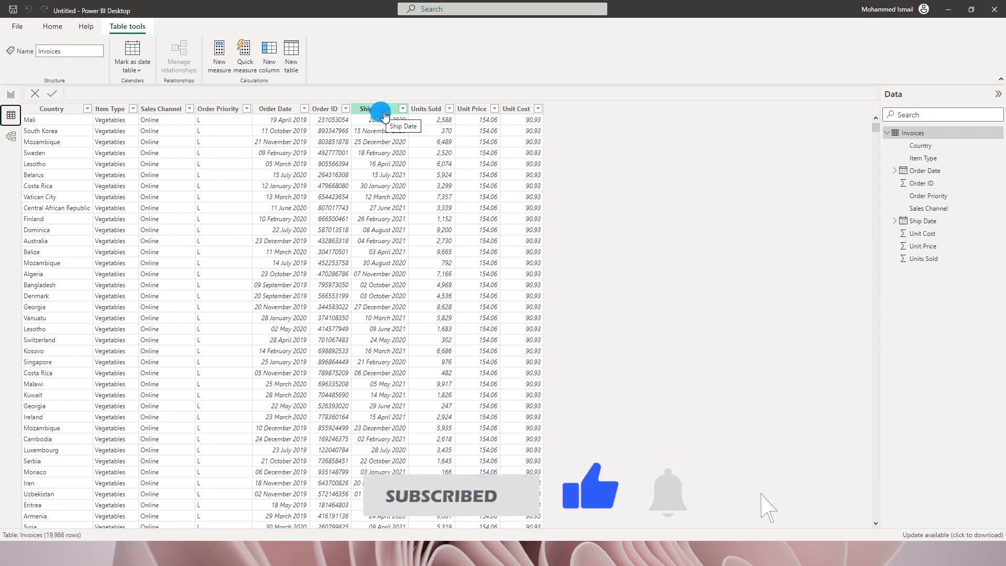
pyautogui.click(423, 111)
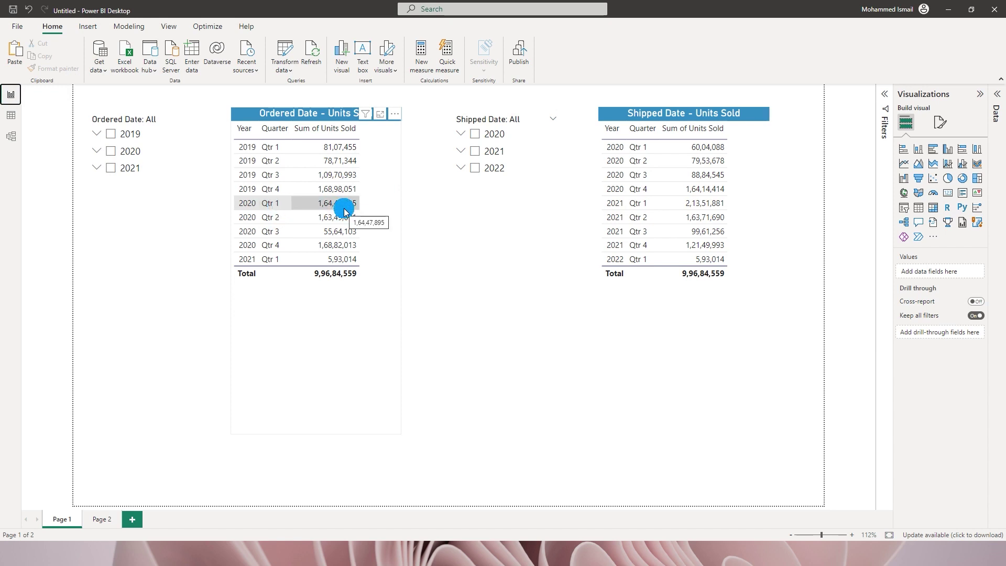
pyautogui.click(329, 114)
pyautogui.click(996, 94)
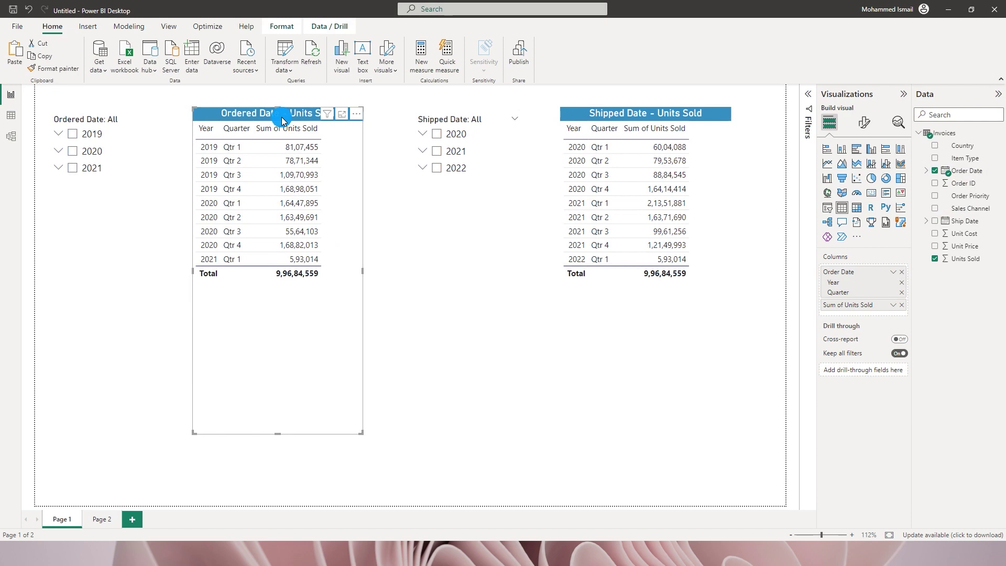
pyautogui.click(627, 118)
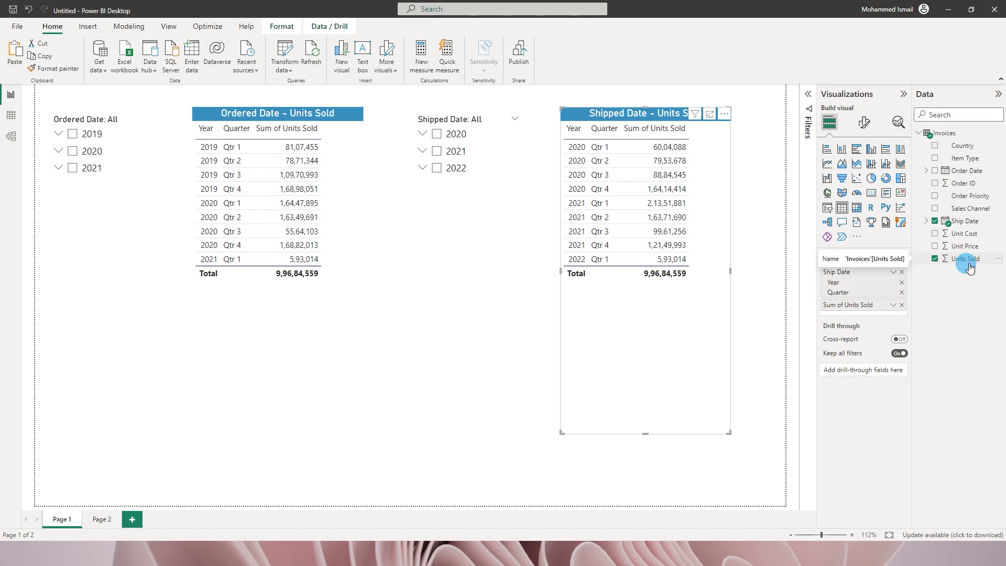
pyautogui.click(275, 113)
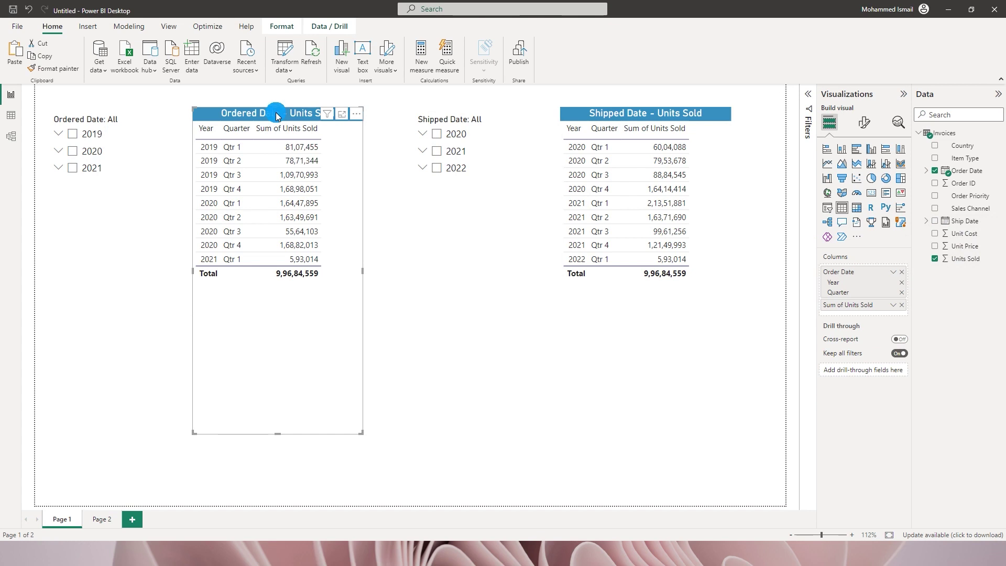
# Filter the Ordered Date slicer to 2020 Qtr 1, check its total, then clear the filter.
pyautogui.click(61, 151)
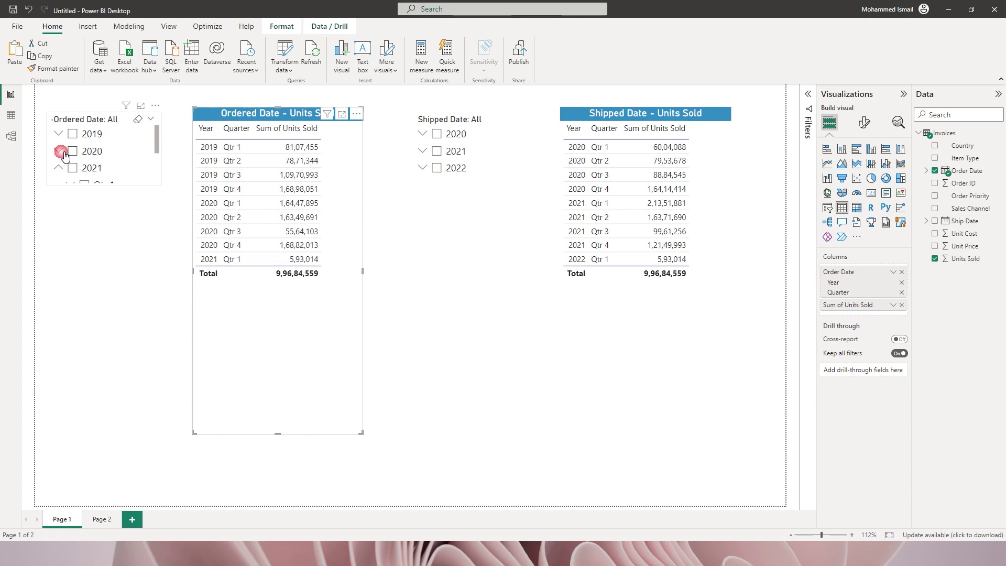
pyautogui.click(84, 169)
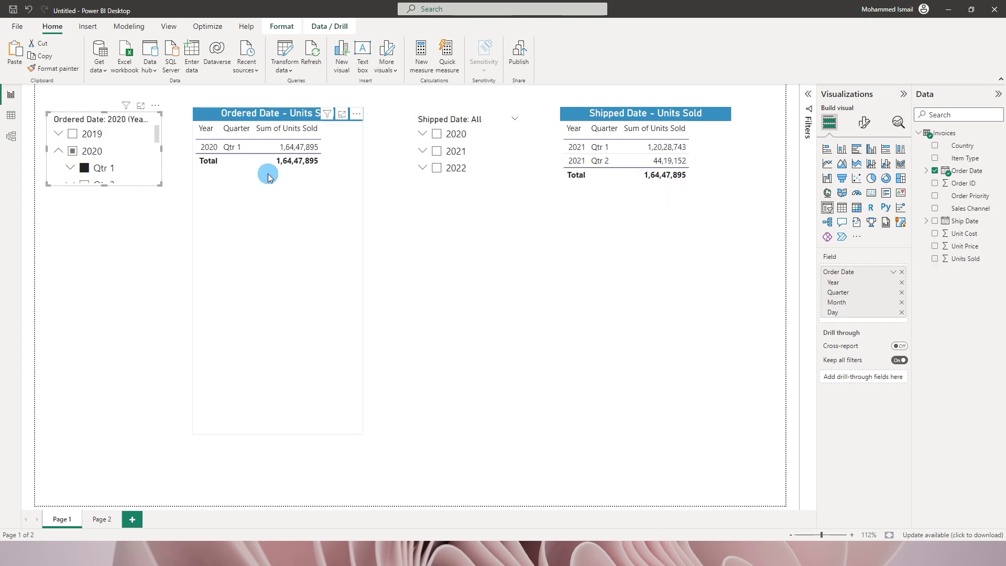
pyautogui.click(287, 148)
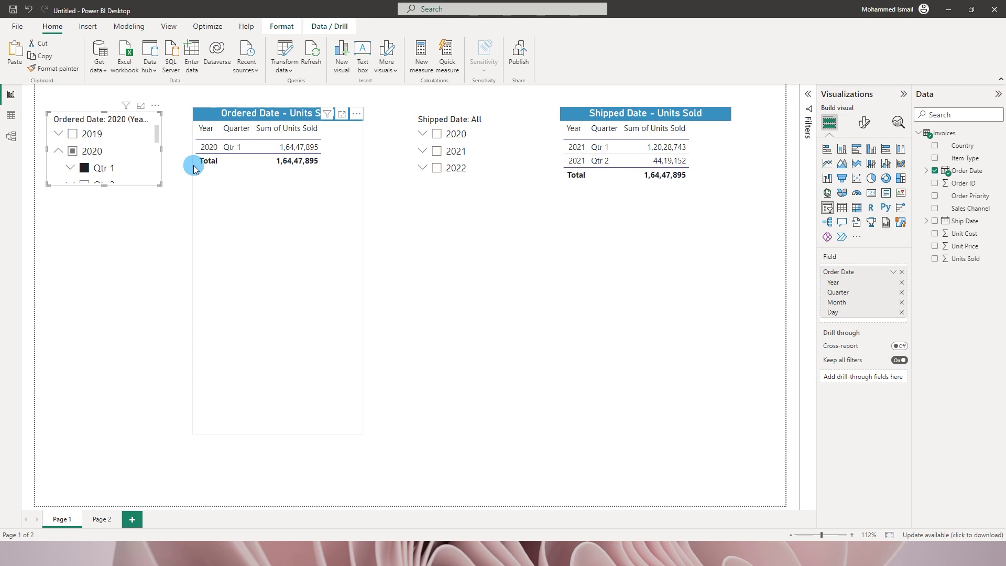
pyautogui.click(84, 168)
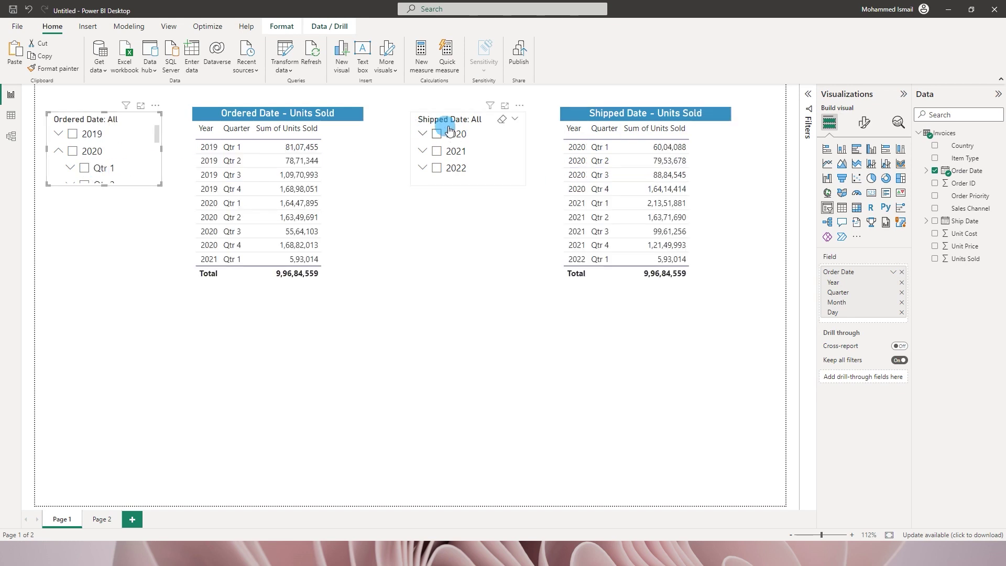
# Filter the Shipped Date slicer to 2020 Qtr 1 and switch to the MITutorials YouTube channel.
pyautogui.click(423, 134)
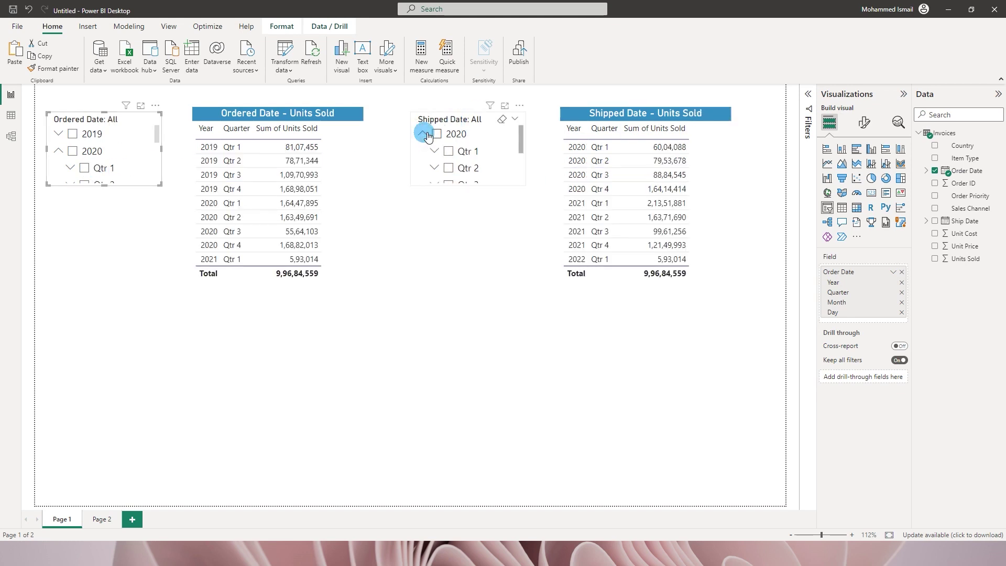
pyautogui.click(453, 151)
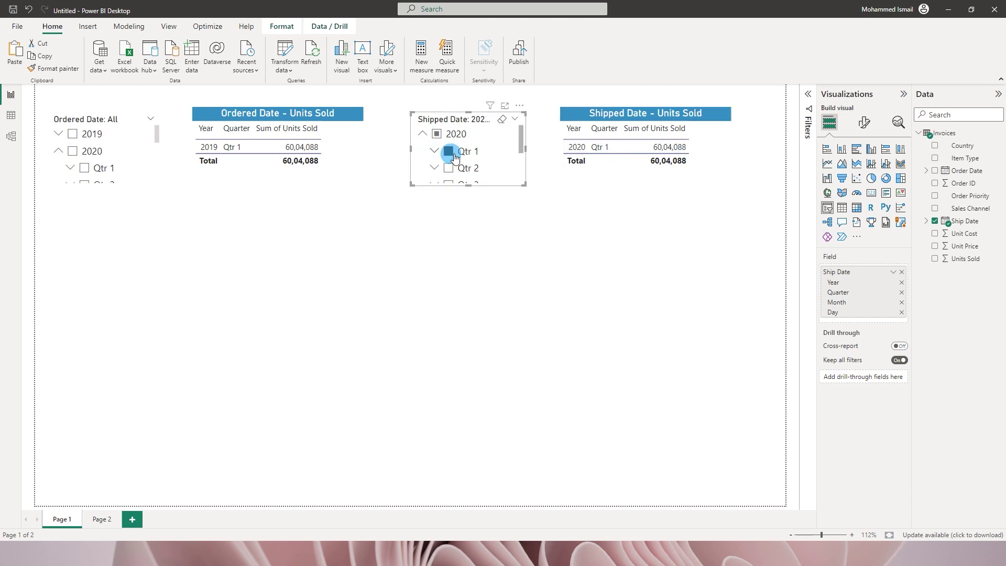
pyautogui.hotkey('alt', 'Tab')
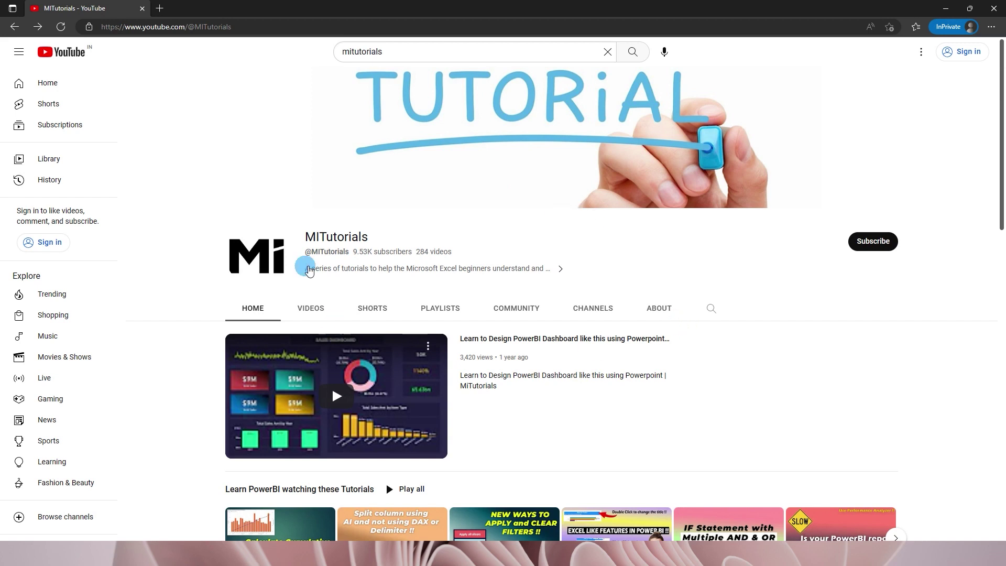
# Search the channel for 'calendar' and open the calendar table DAX video.
pyautogui.click(711, 308)
pyautogui.write('calendar')
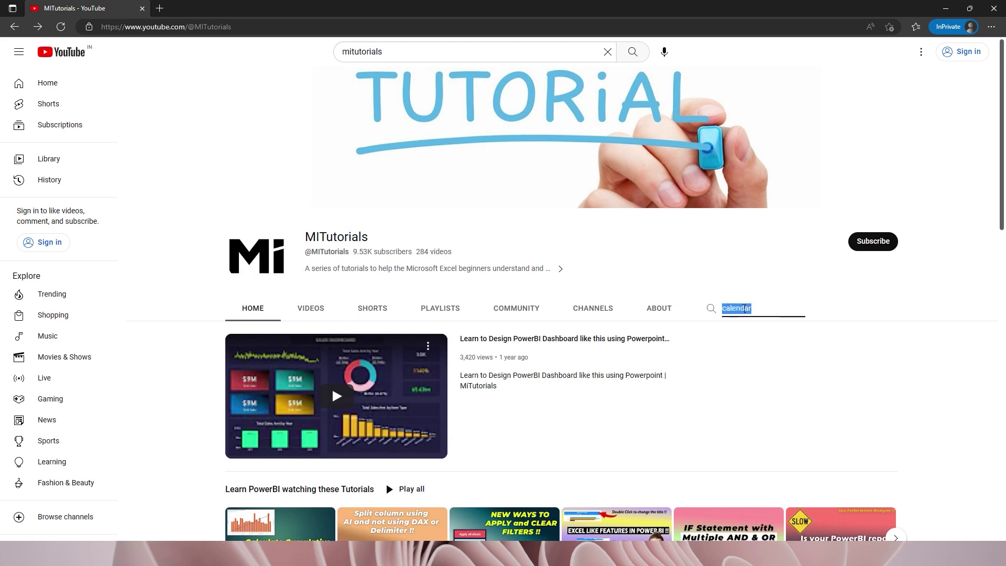
pyautogui.press('Return')
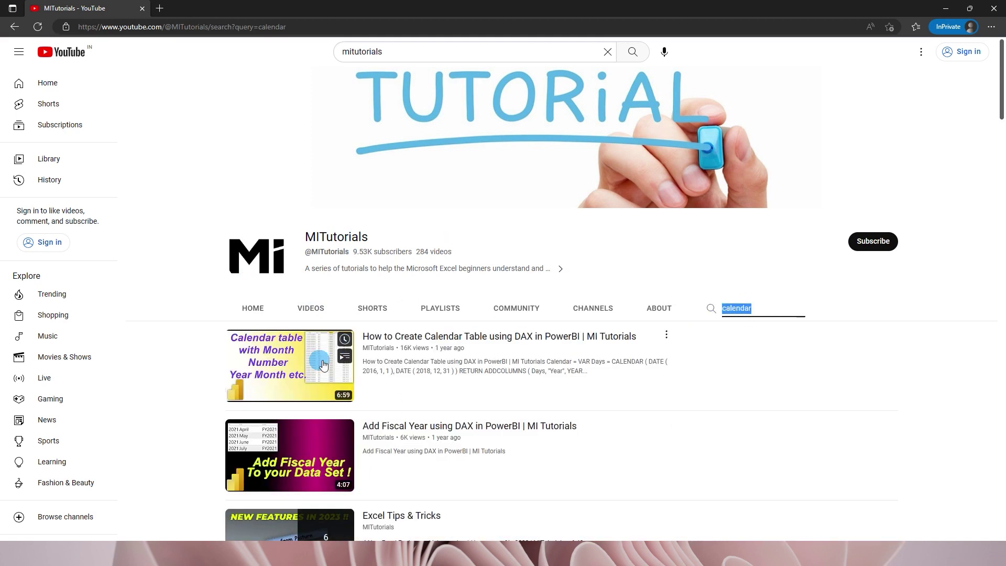
pyautogui.click(411, 337)
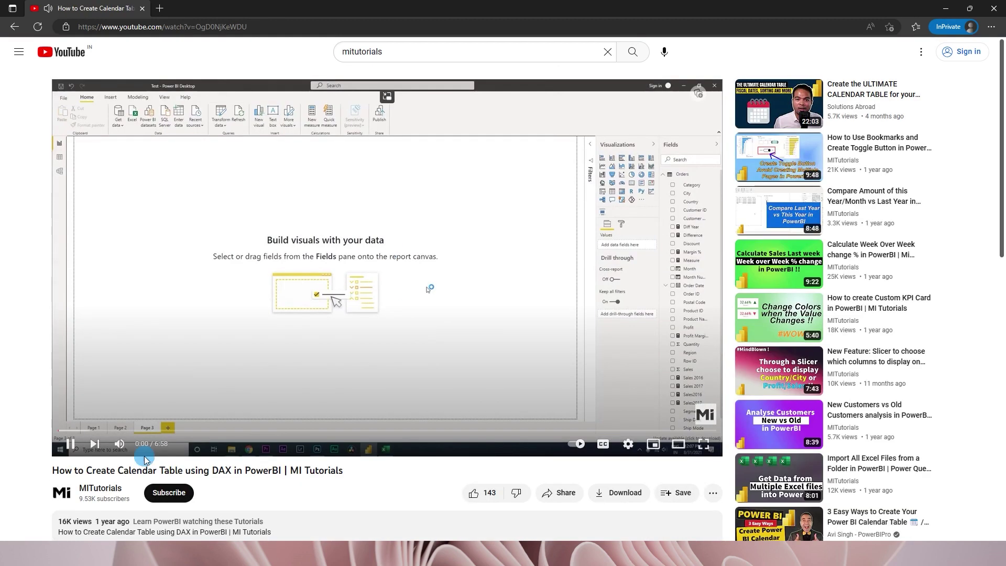
# Pause the video and copy the Calendar DAX code from its description back to Power BI.
pyautogui.click(70, 444)
pyautogui.scroll(-6, 70, 444)
pyautogui.click(129, 237)
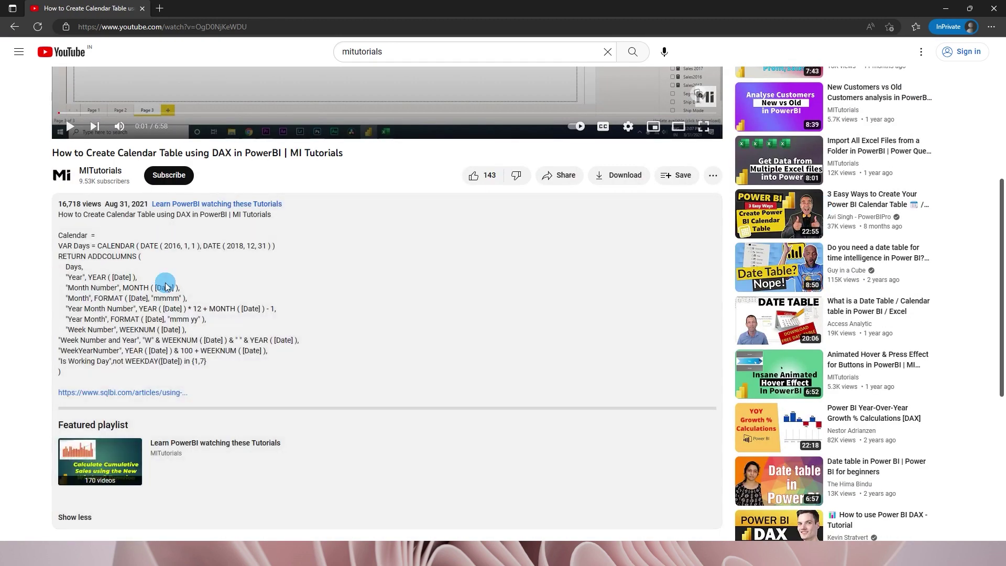
pyautogui.moveTo(68, 373); pyautogui.dragTo(72, 241)
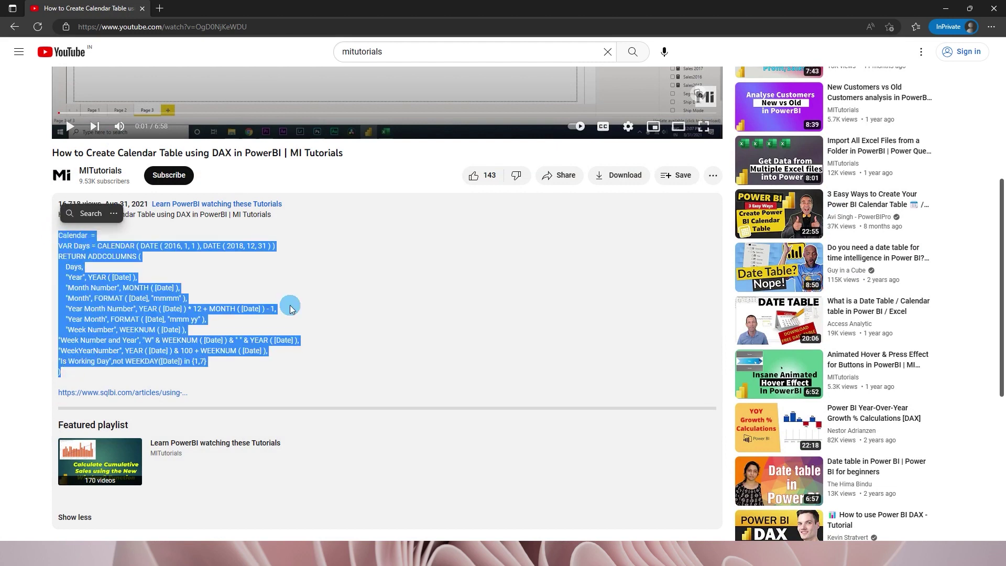
pyautogui.scroll(6, 343, 346)
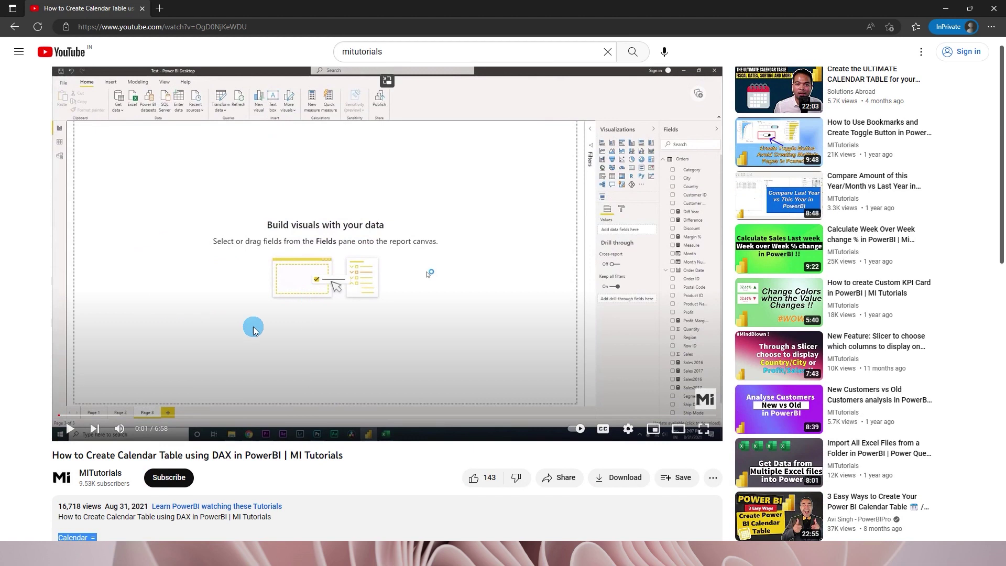
pyautogui.scroll(-3, 173, 330)
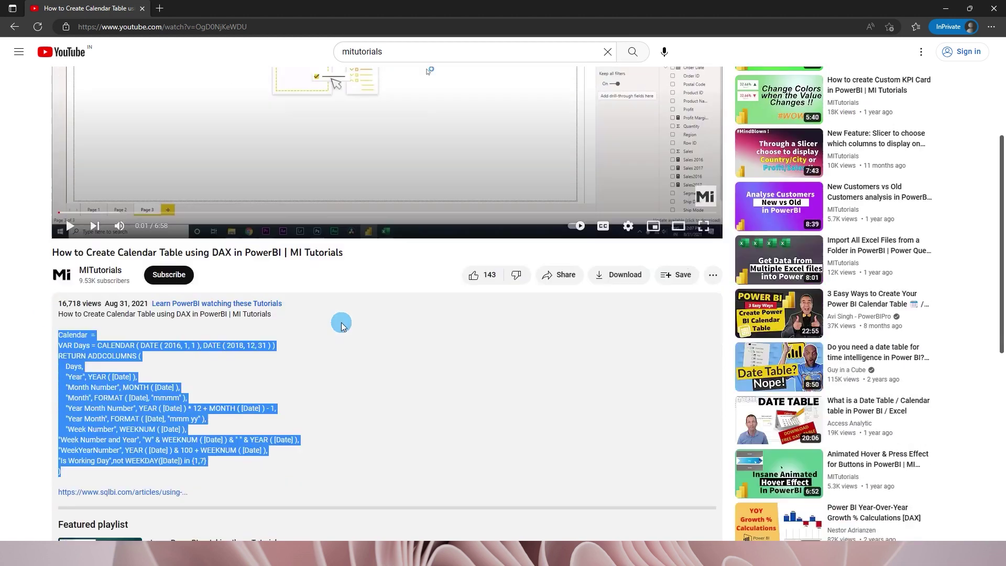
pyautogui.rightClick(101, 456)
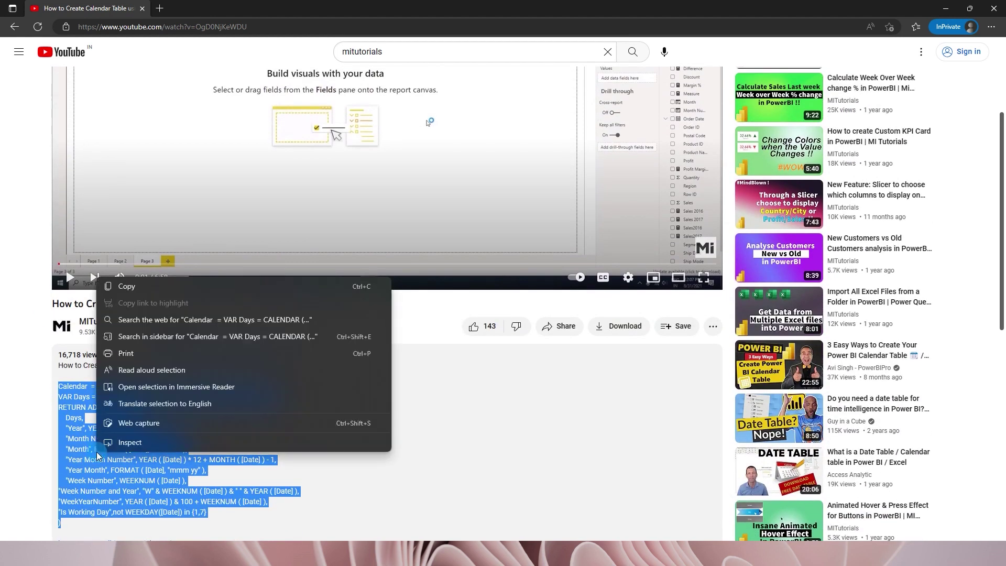
pyautogui.click(134, 286)
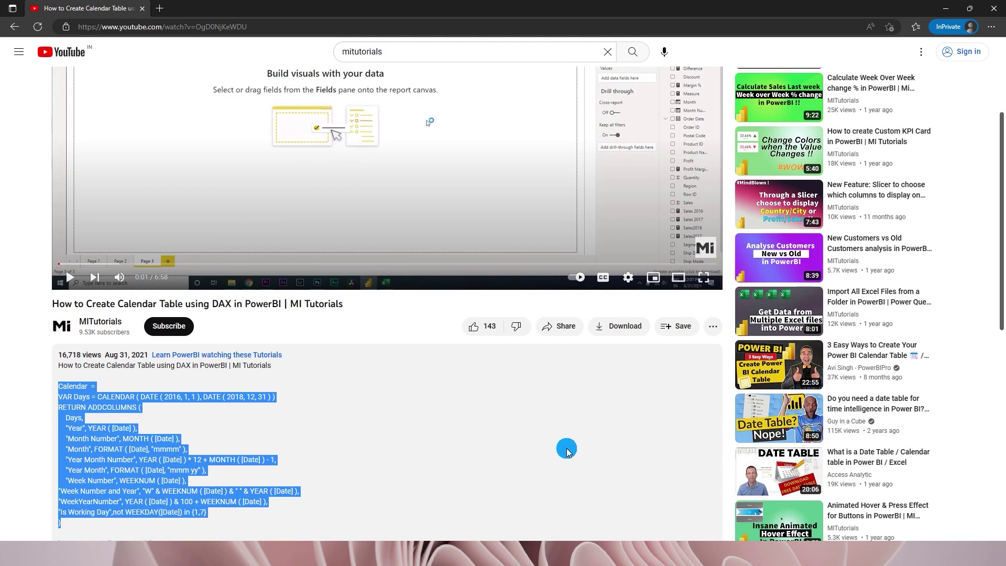
pyautogui.hotkey('alt', 'Tab')
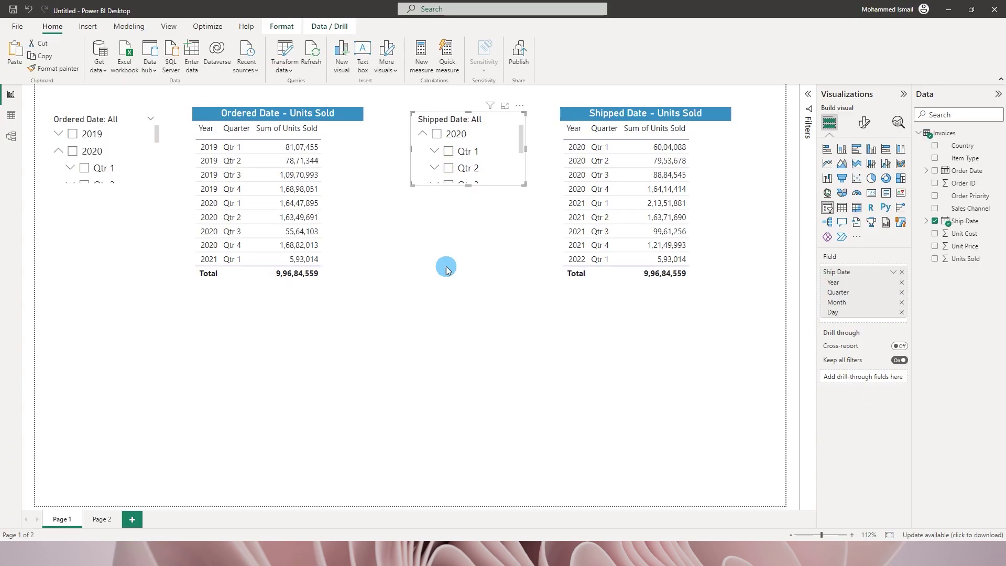
# Create a new Calendar table from the pasted DAX and review its 2016, 1, 1 start date.
pyautogui.click(129, 26)
pyautogui.click(146, 57)
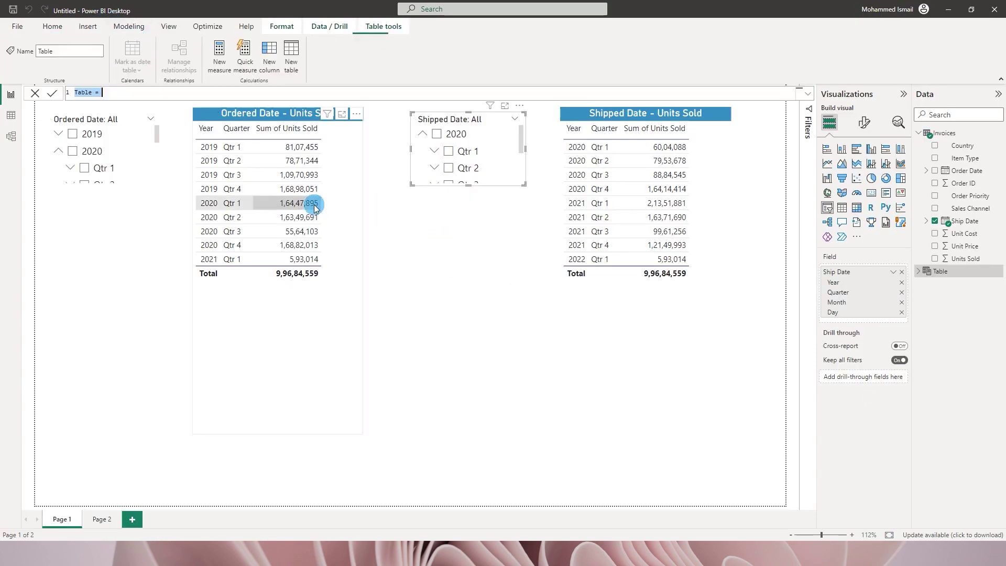
pyautogui.hotkey('ctrl', 'v')
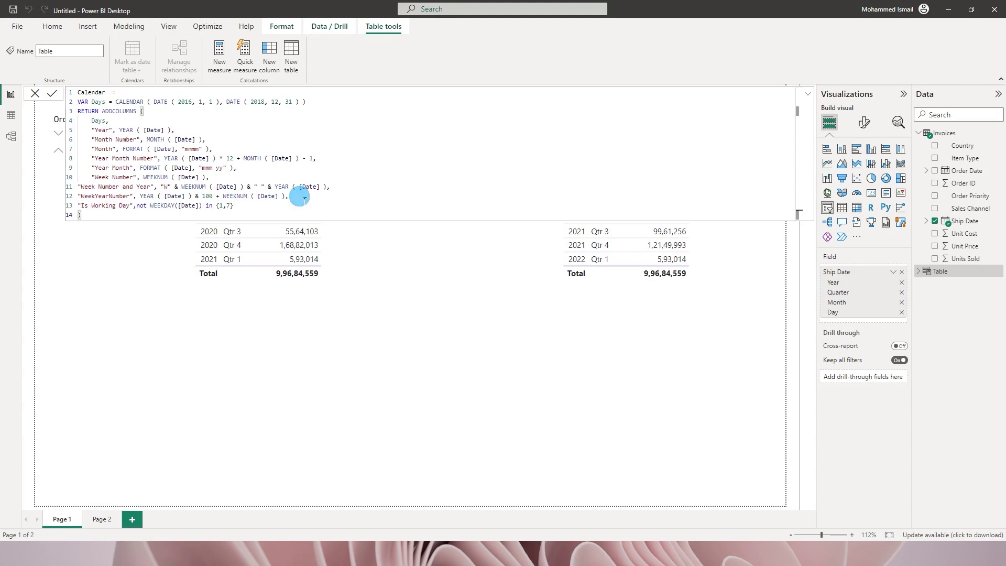
pyautogui.press('Return')
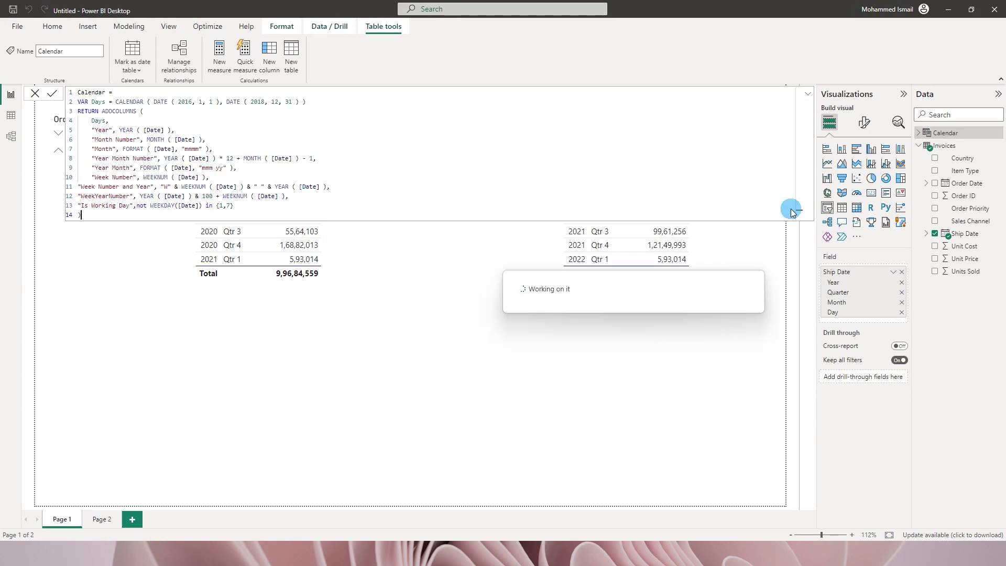
pyautogui.click(11, 114)
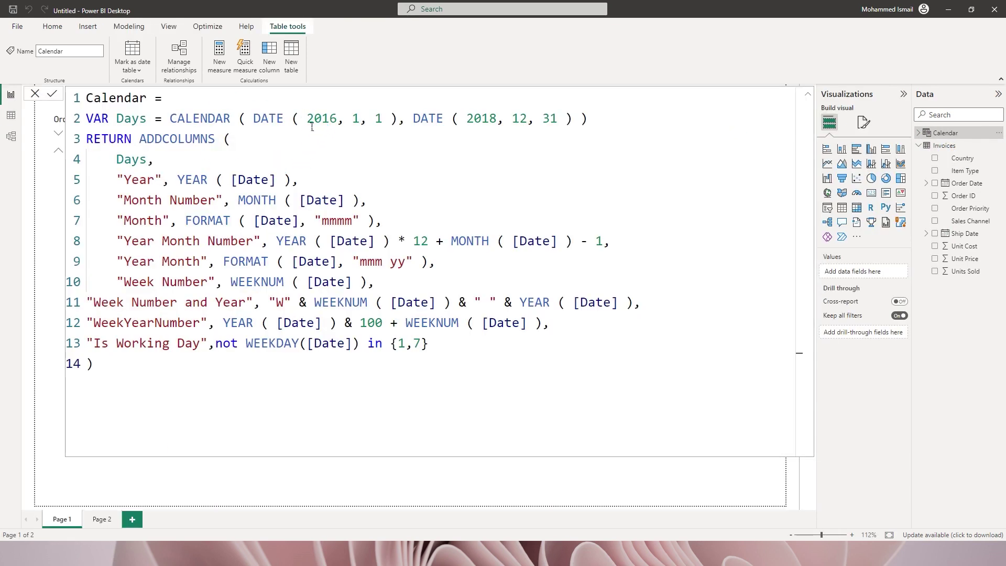
pyautogui.moveTo(312, 126); pyautogui.dragTo(390, 129)
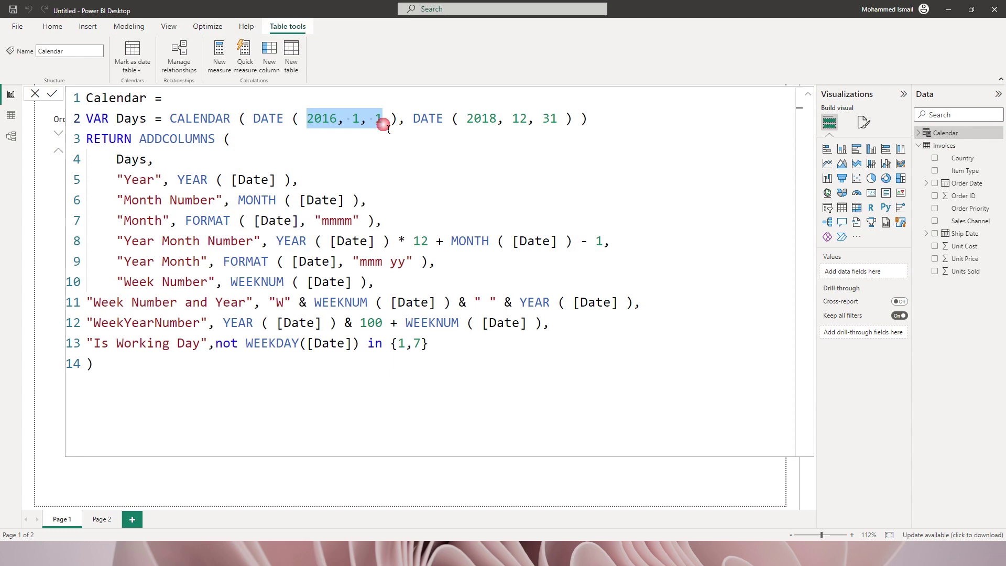
pyautogui.click(11, 116)
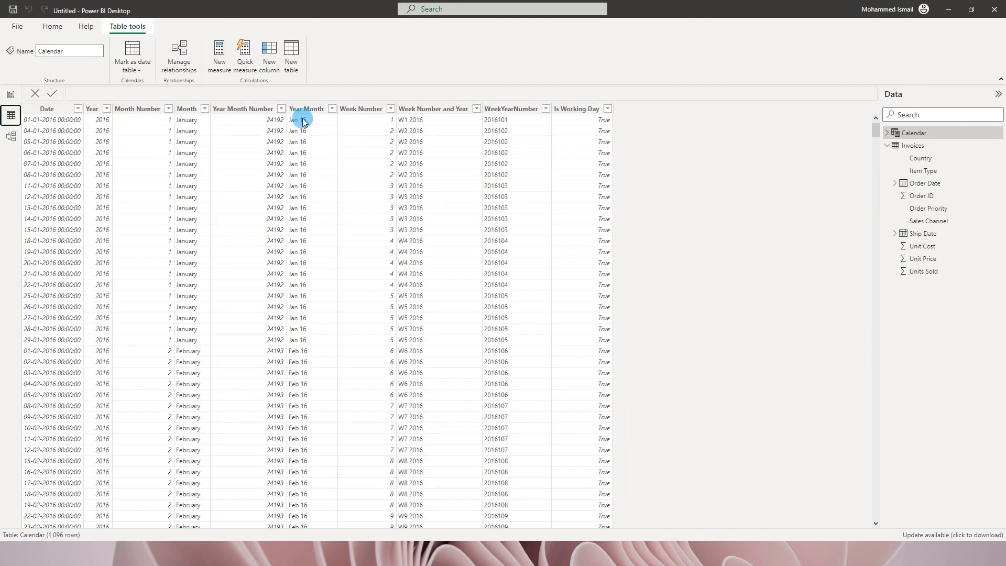
pyautogui.click(78, 108)
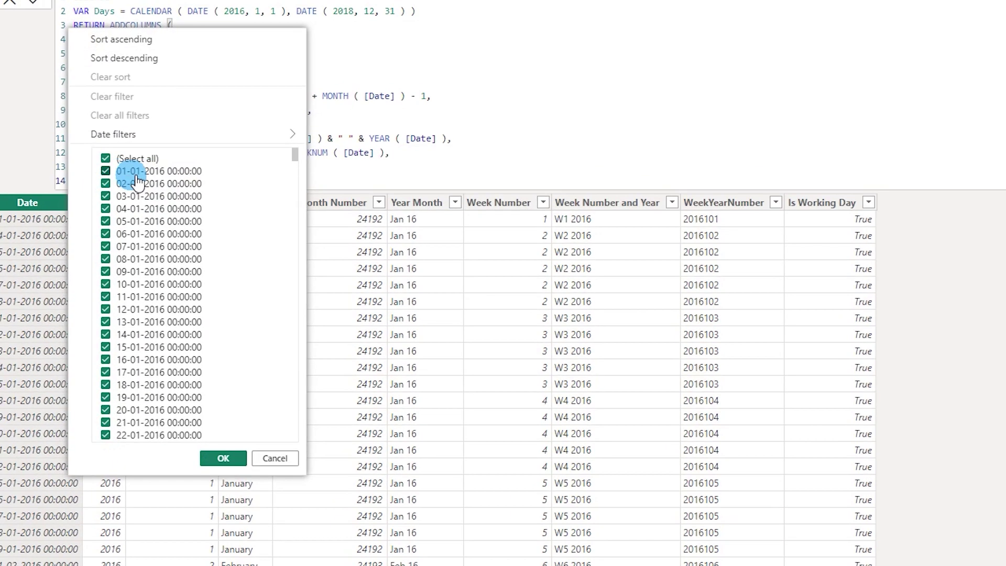
pyautogui.moveTo(294, 157); pyautogui.dragTo(288, 442)
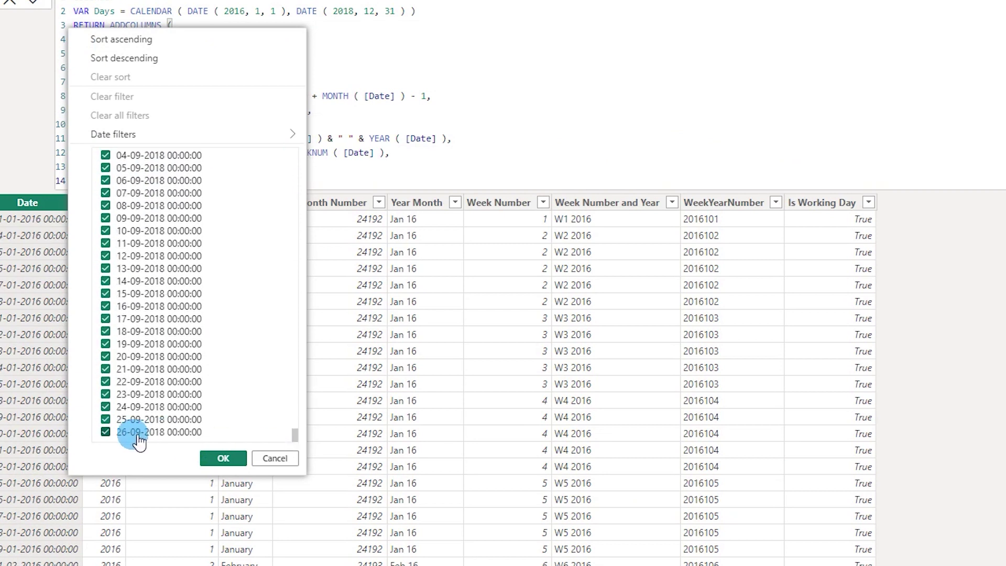
pyautogui.click(268, 459)
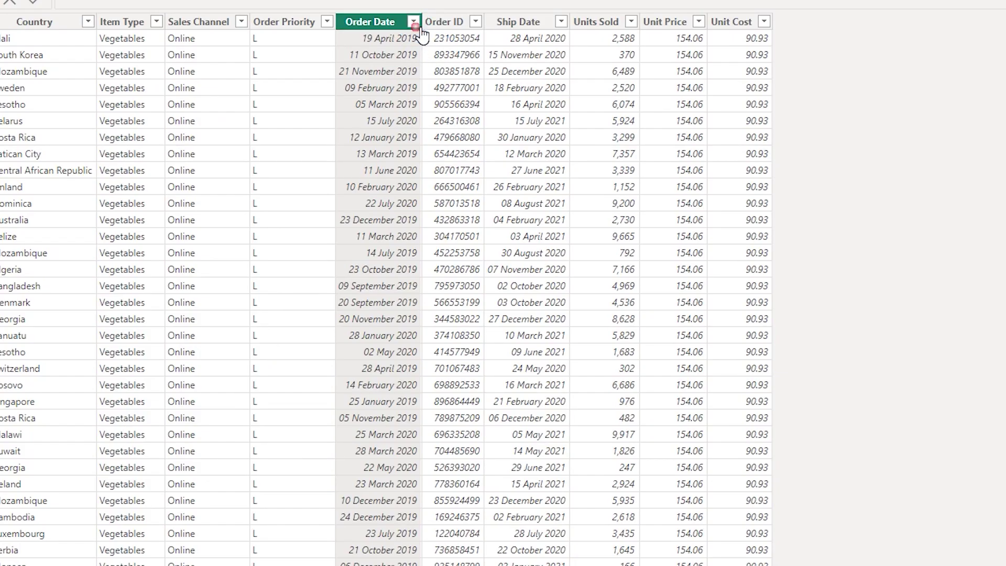
pyautogui.click(415, 24)
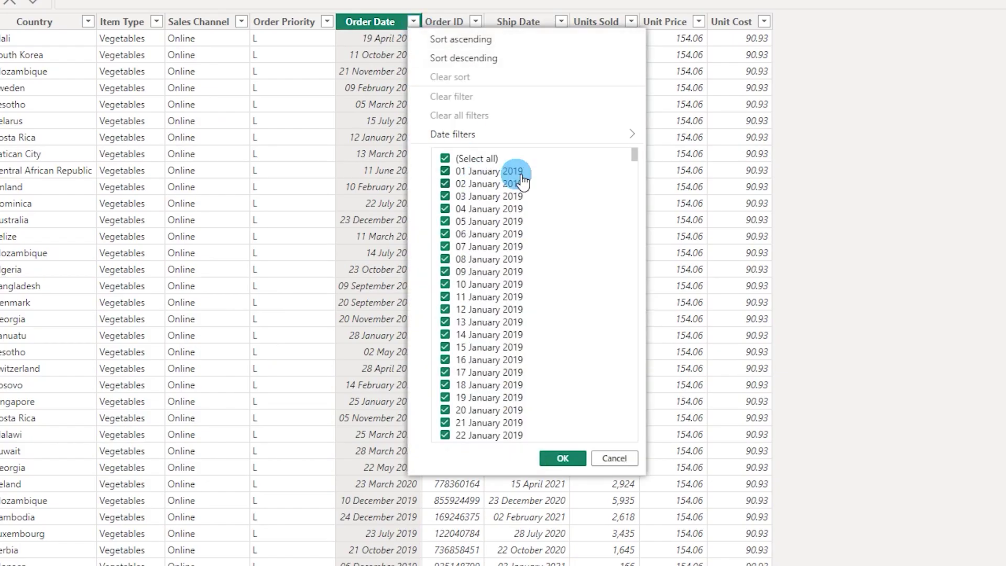
pyautogui.moveTo(634, 159); pyautogui.dragTo(526, 444)
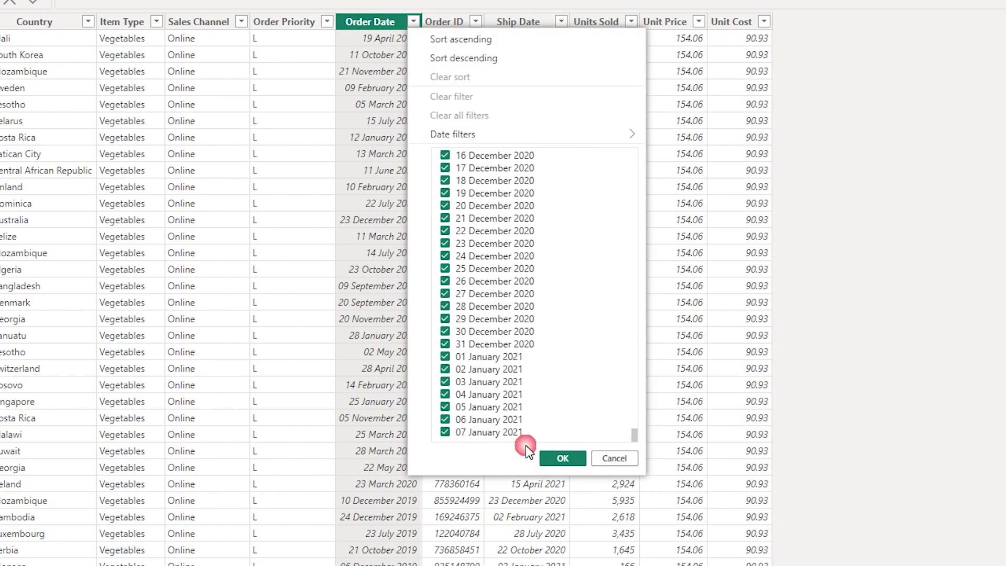
pyautogui.click(599, 461)
pyautogui.click(560, 21)
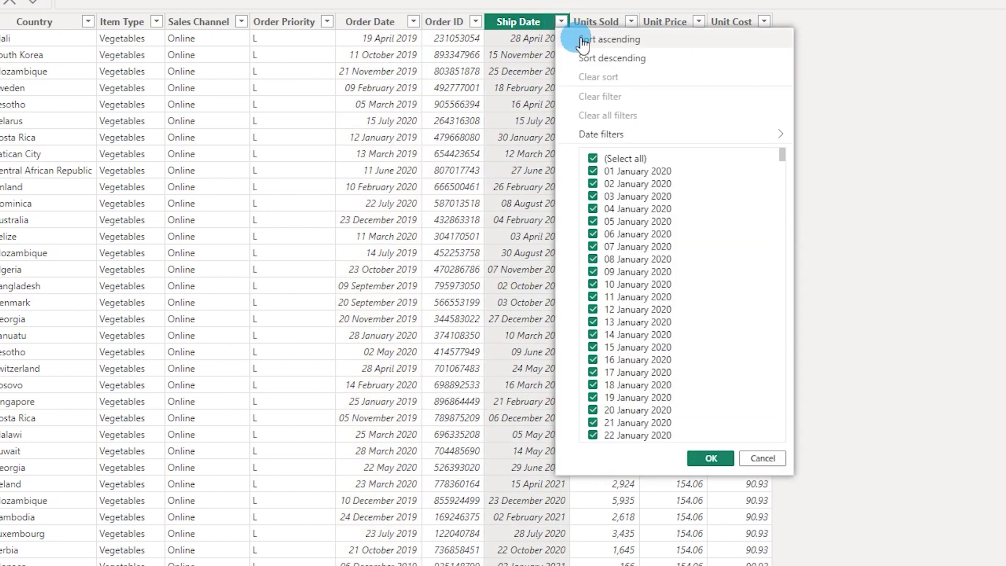
pyautogui.moveTo(781, 156); pyautogui.dragTo(784, 444)
pyautogui.click(671, 437)
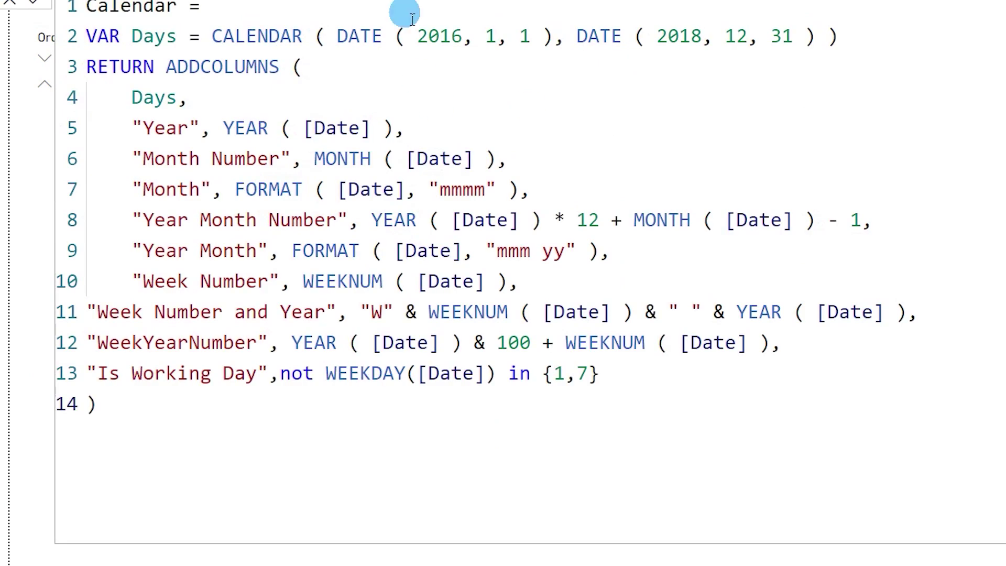
# Add Var Min_Date = MIN(MIN(Invoices[Order Date]),MIN(Invoices[Ship Date])) to the Calendar formula.
pyautogui.click(233, 16)
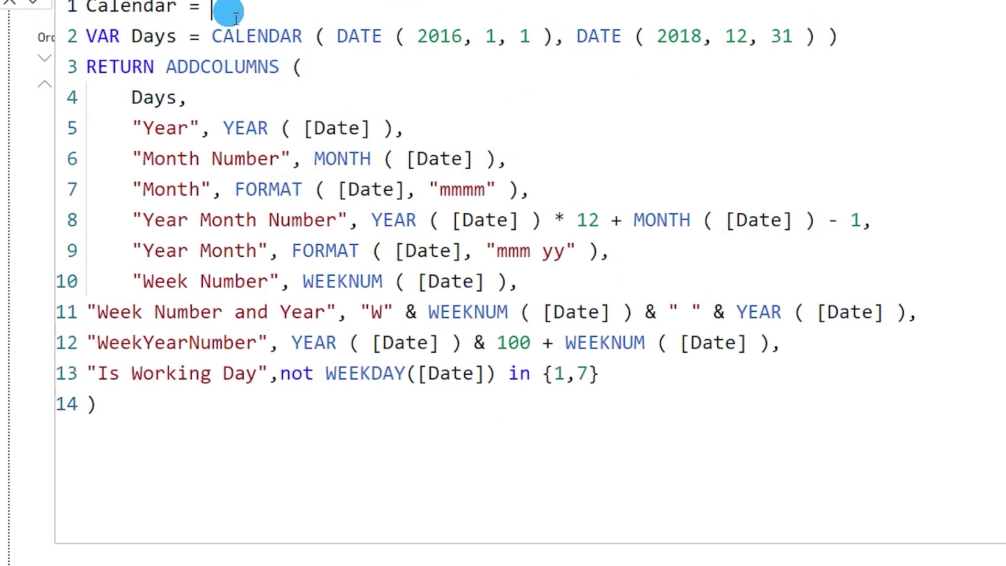
pyautogui.hotkey('shift', 'Return')
pyautogui.write('Var')
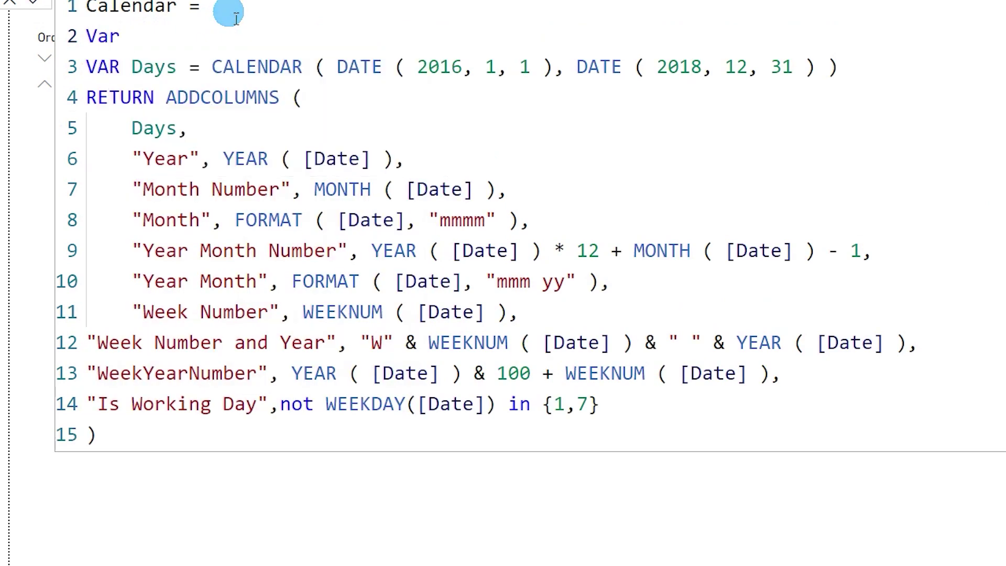
pyautogui.write(' Min_Date ')
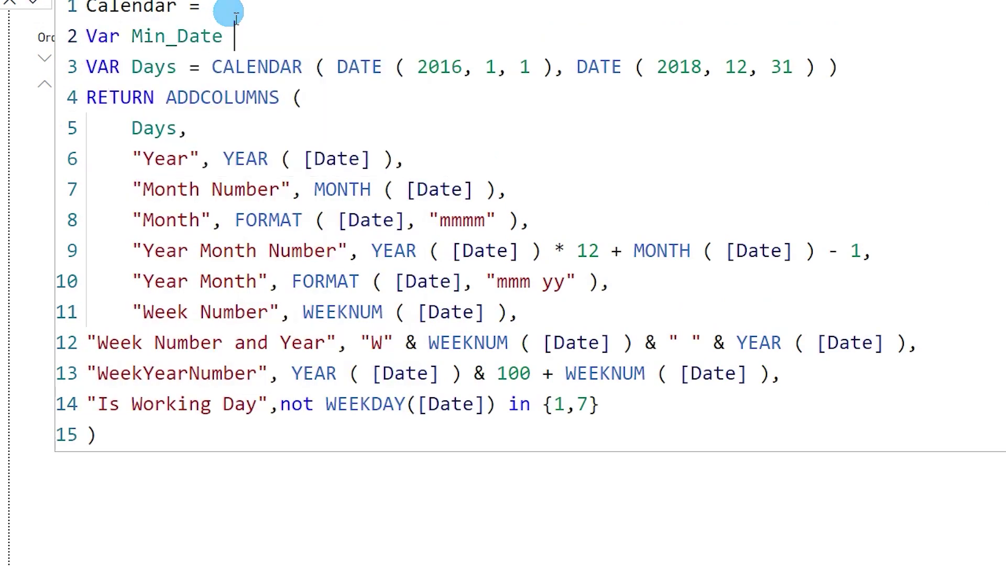
pyautogui.write('= M')
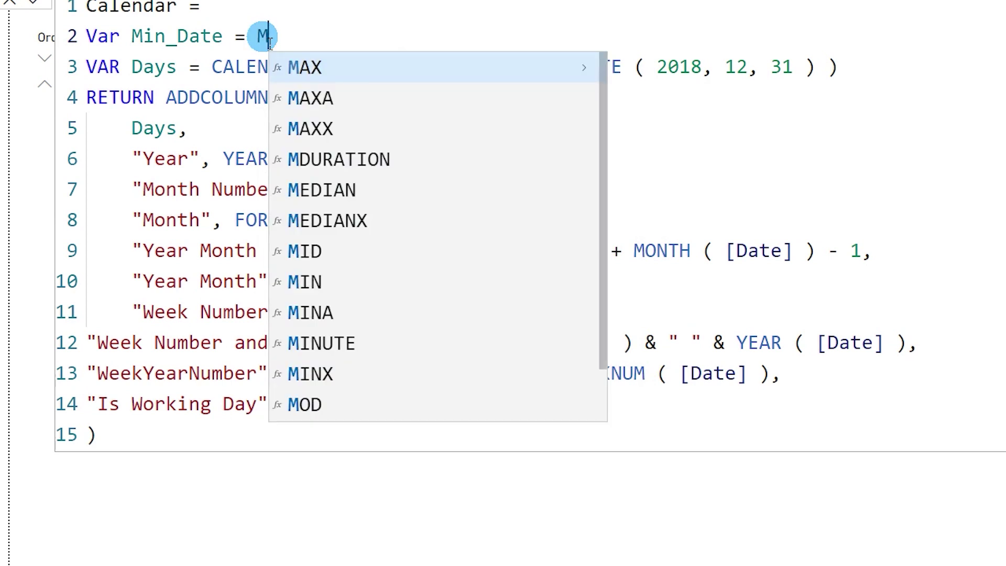
pyautogui.write('IN(')
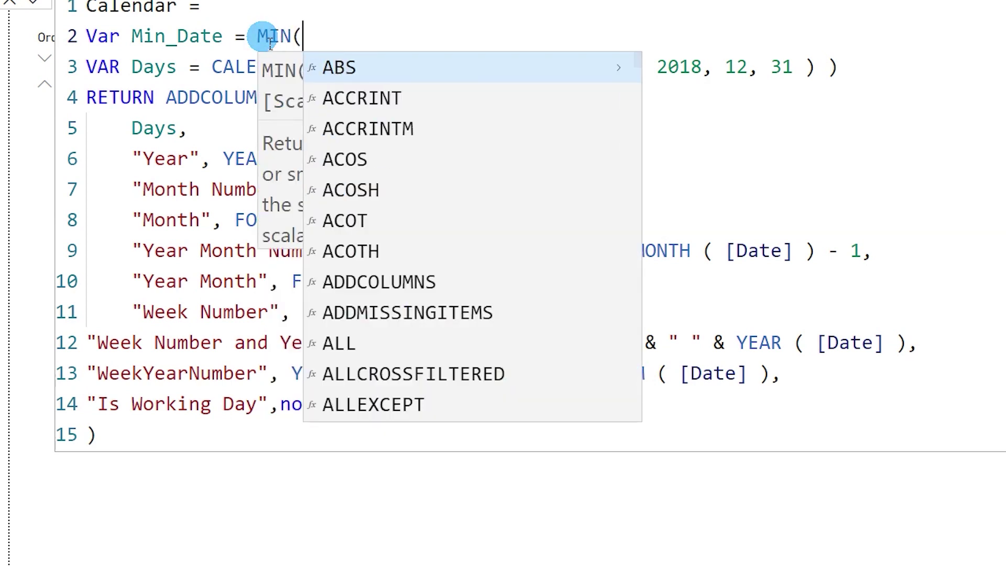
pyautogui.write('Min')
pyautogui.press('Tab')
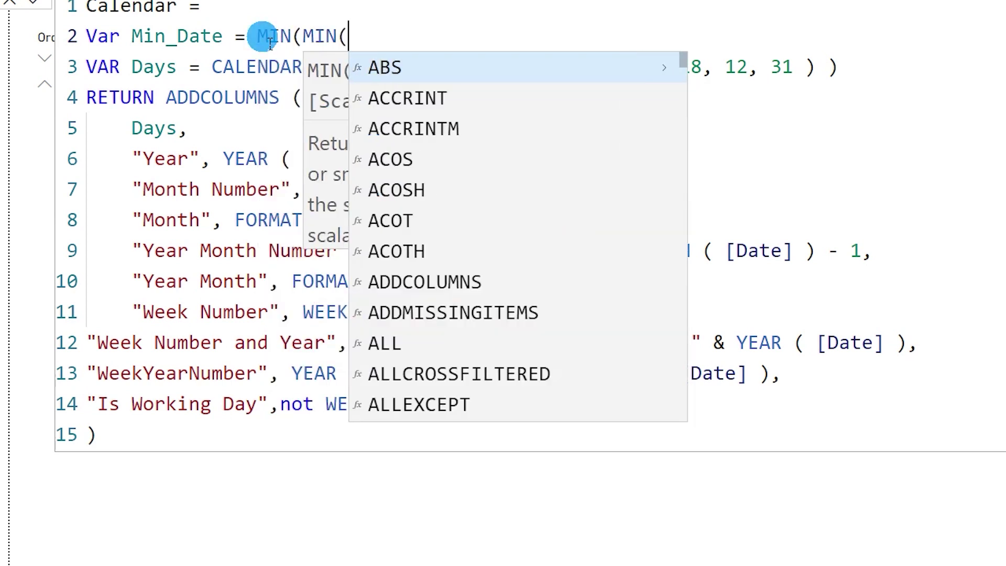
pyautogui.write('orde')
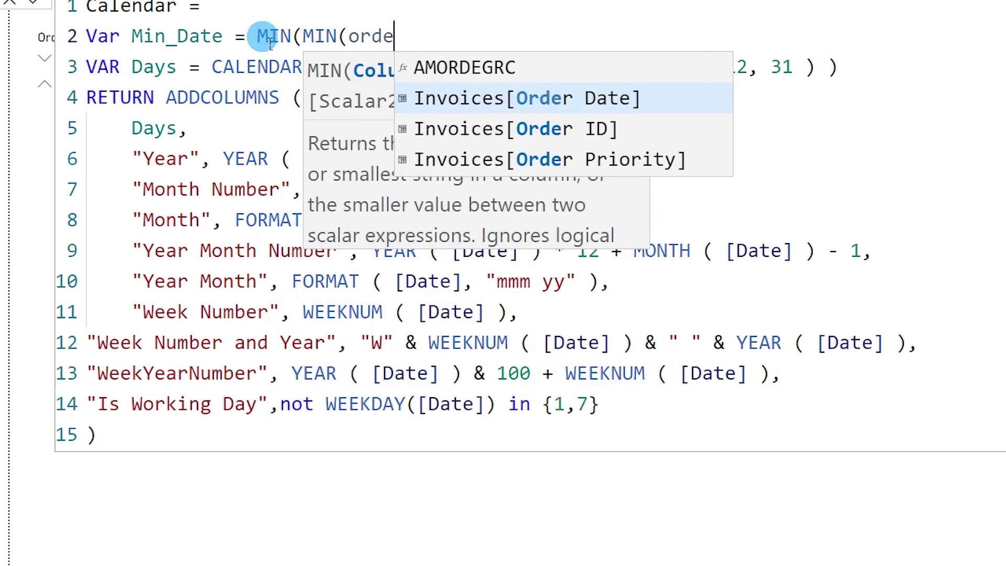
pyautogui.press('Tab')
pyautogui.write(')')
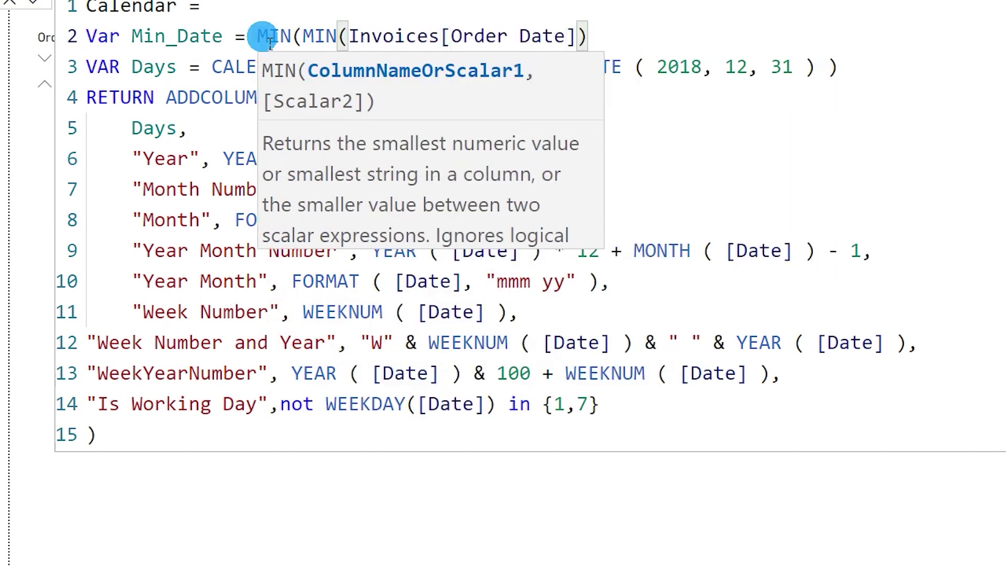
pyautogui.write(',MIN')
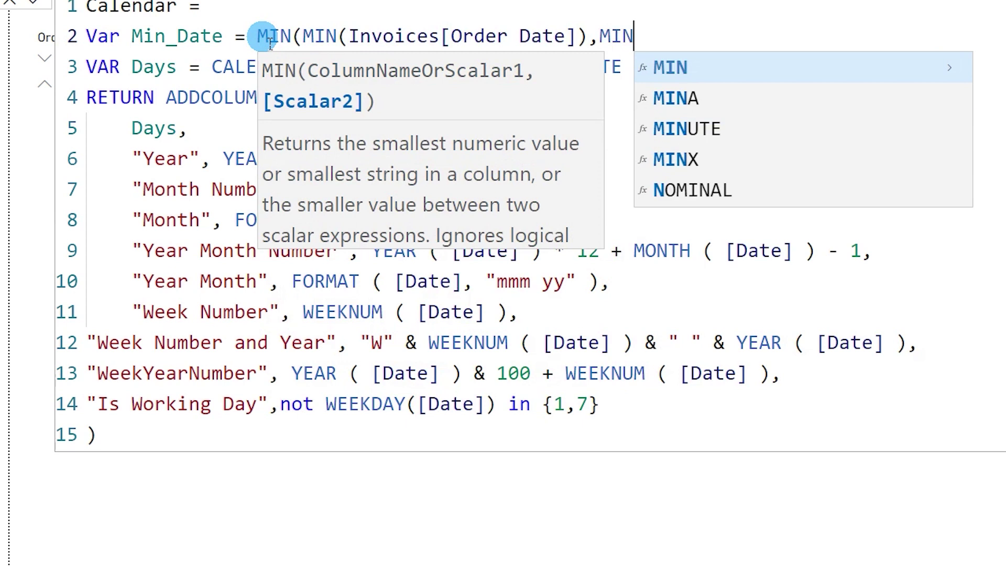
pyautogui.press('Tab')
pyautogui.write('ship')
pyautogui.press('Tab')
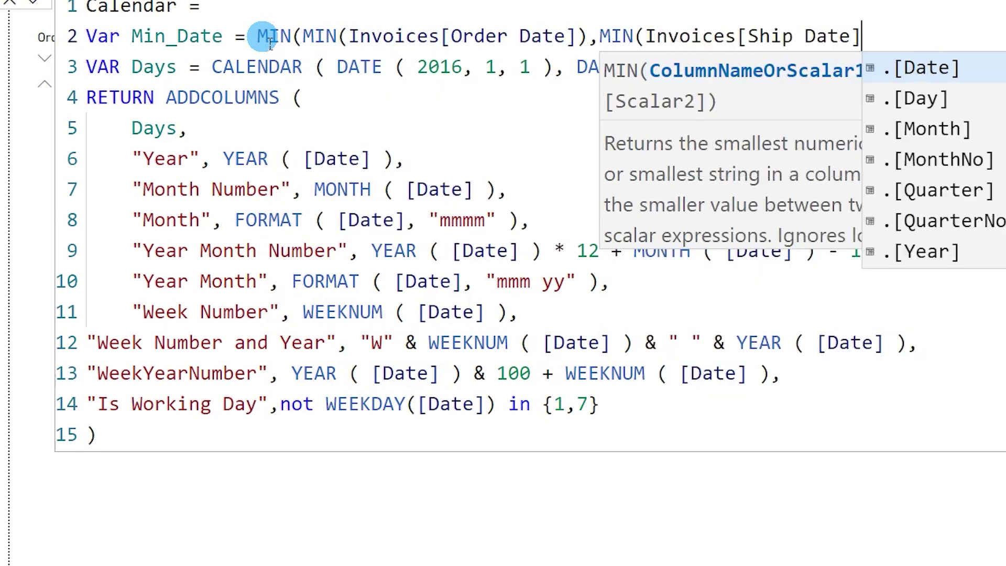
pyautogui.write(')')
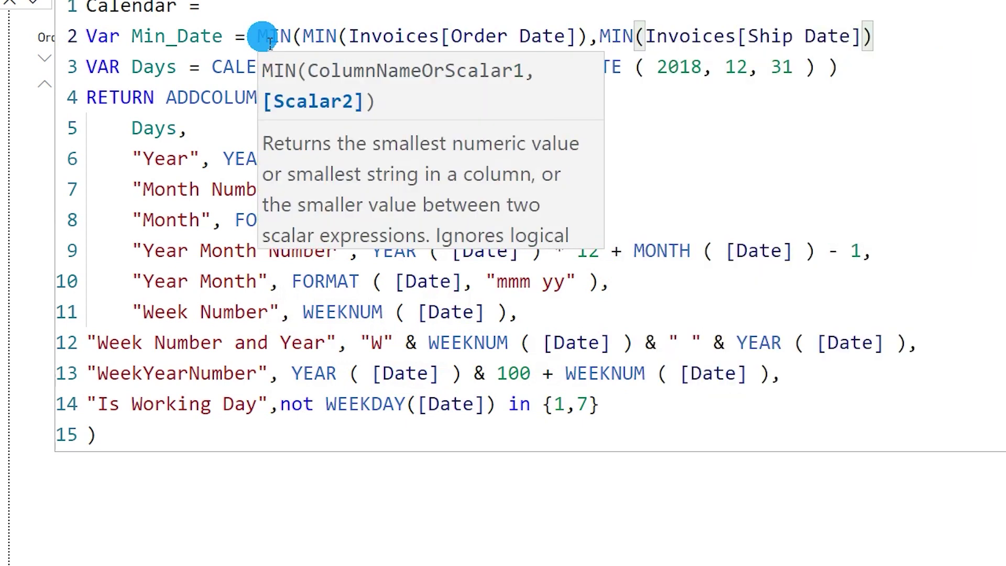
pyautogui.write(')')
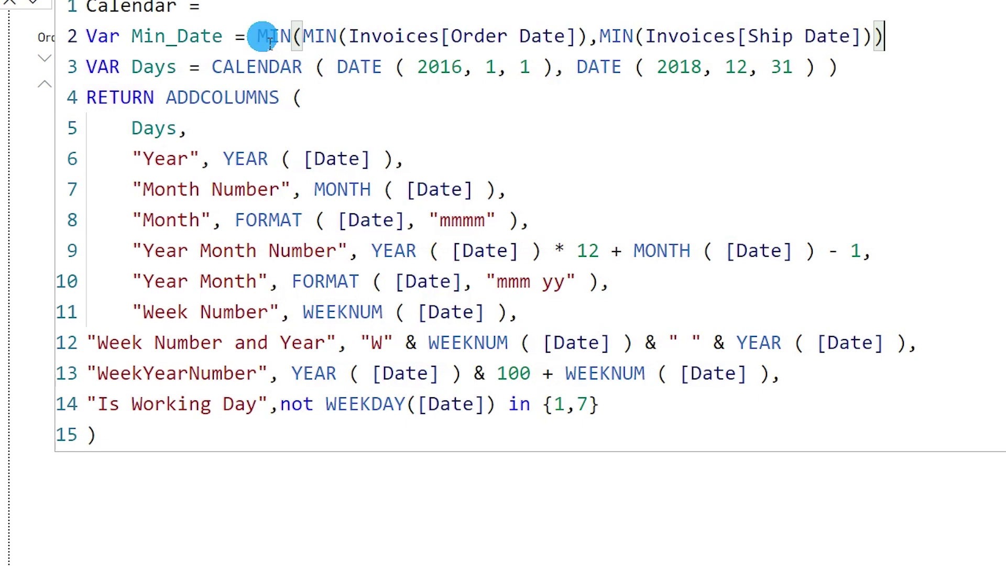
pyautogui.click(912, 38)
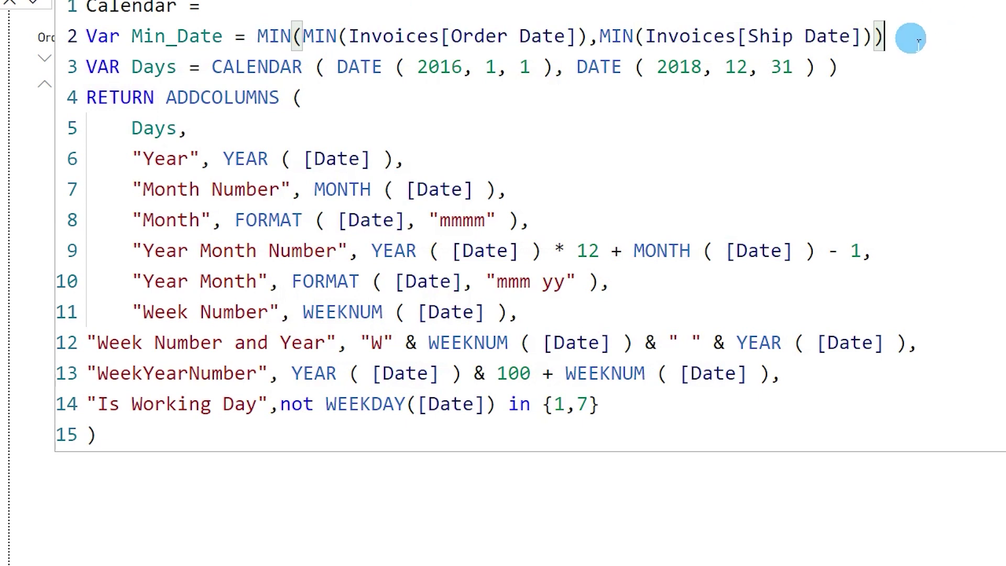
pyautogui.moveTo(927, 41); pyautogui.dragTo(85, 37)
pyautogui.hotkey('ctrl', 'c')
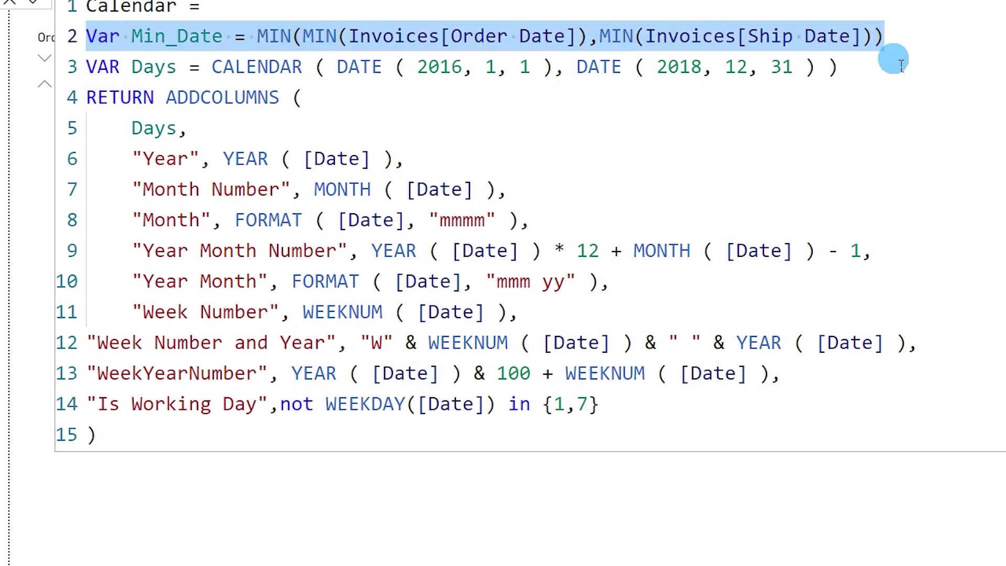
# Add a Max_Date variable as MAX(MAX(Invoices[Order Date]),MAX(Invoices[Ship Date])).
pyautogui.click(906, 40)
pyautogui.press('Return')
pyautogui.hotkey('ctrl', 'v')
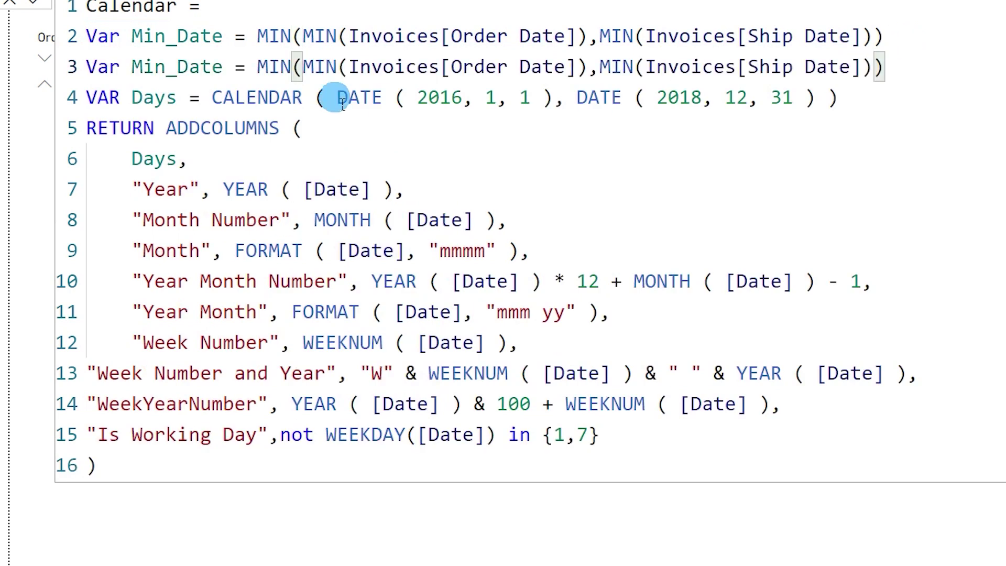
pyautogui.click(174, 71)
pyautogui.press('BackSpace')
pyautogui.press('BackSpace')
pyautogui.write('ax')
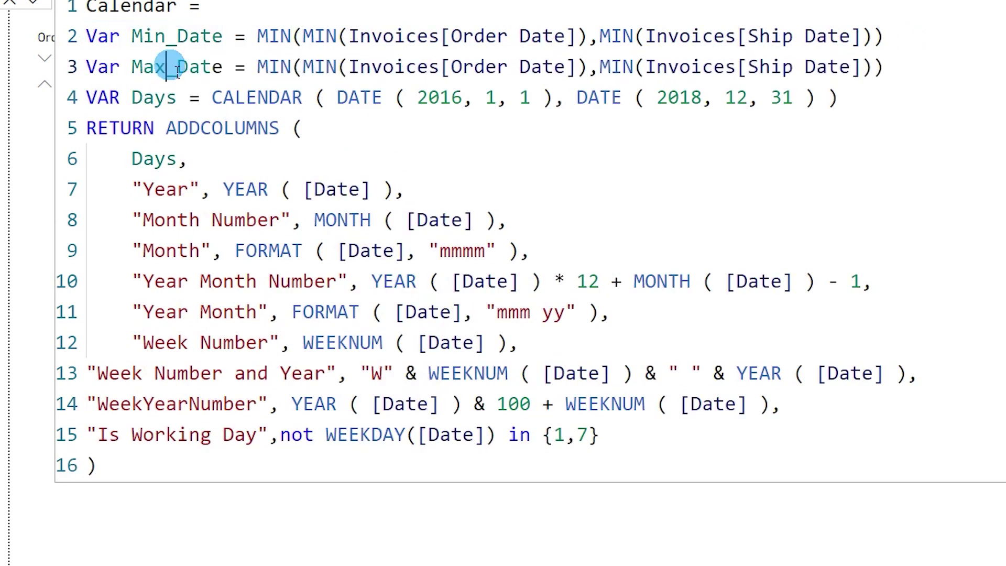
pyautogui.doubleClick(322, 69)
pyautogui.write('MAX')
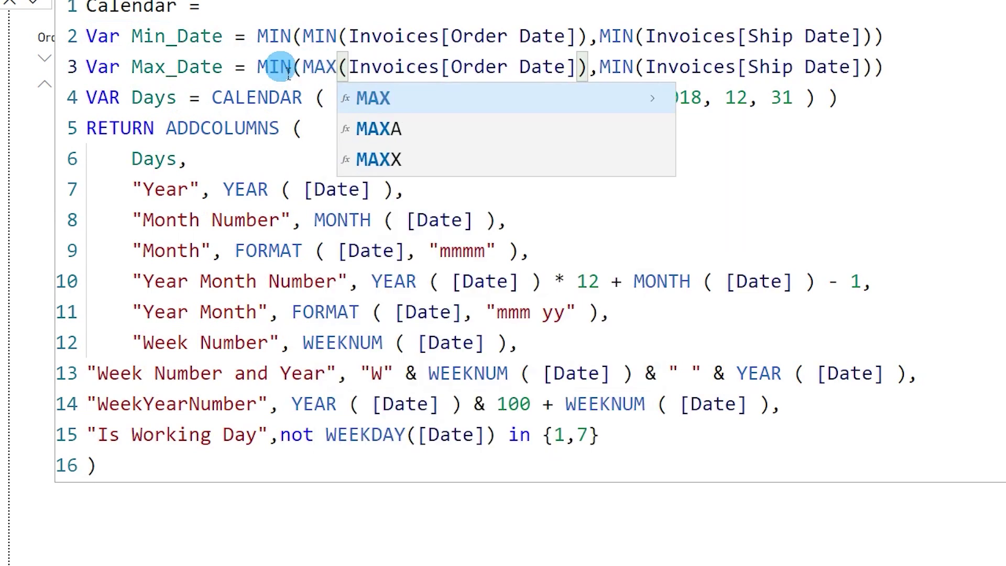
pyautogui.doubleClick(273, 68)
pyautogui.write('MAX')
pyautogui.doubleClick(619, 68)
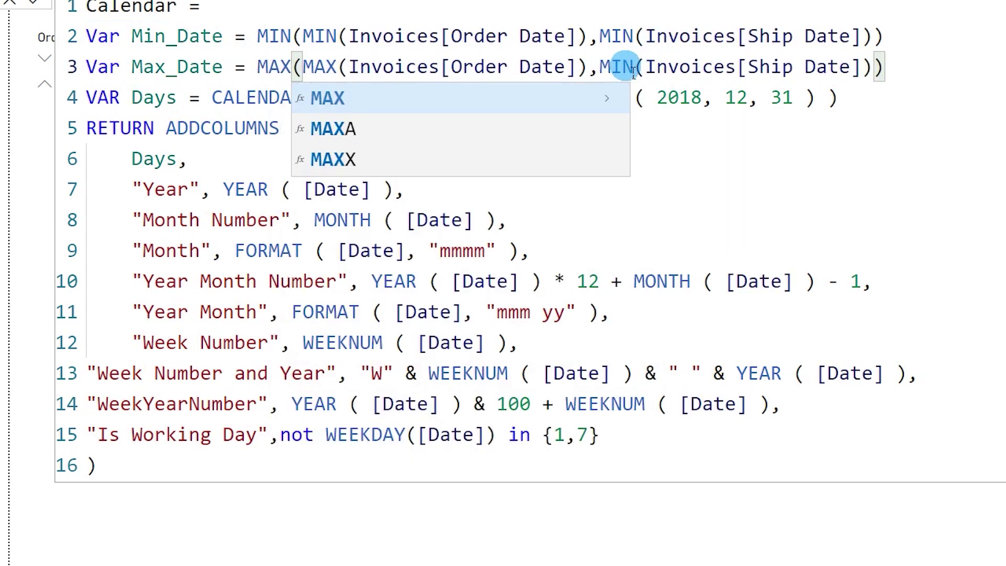
pyautogui.write('MAX')
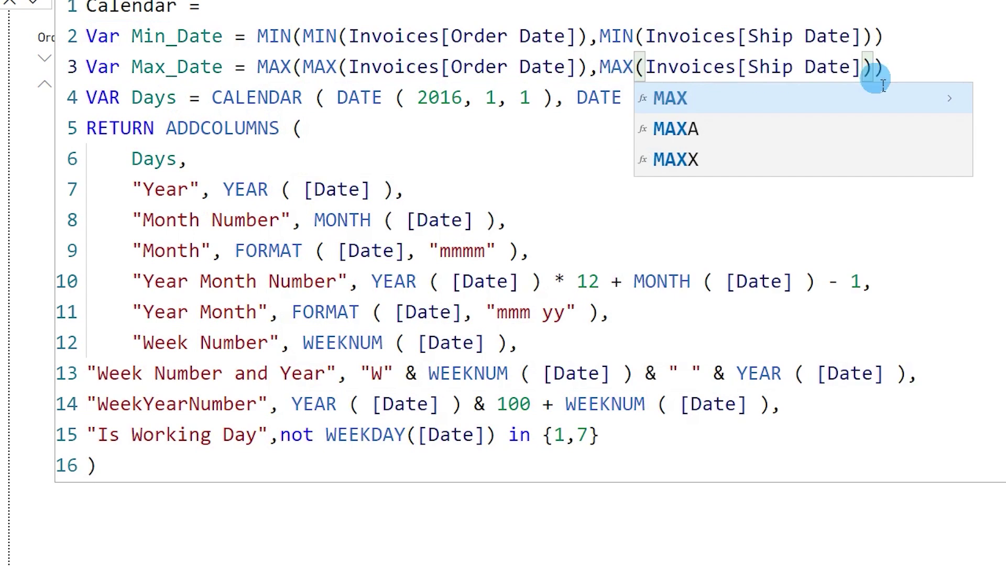
pyautogui.click(918, 64)
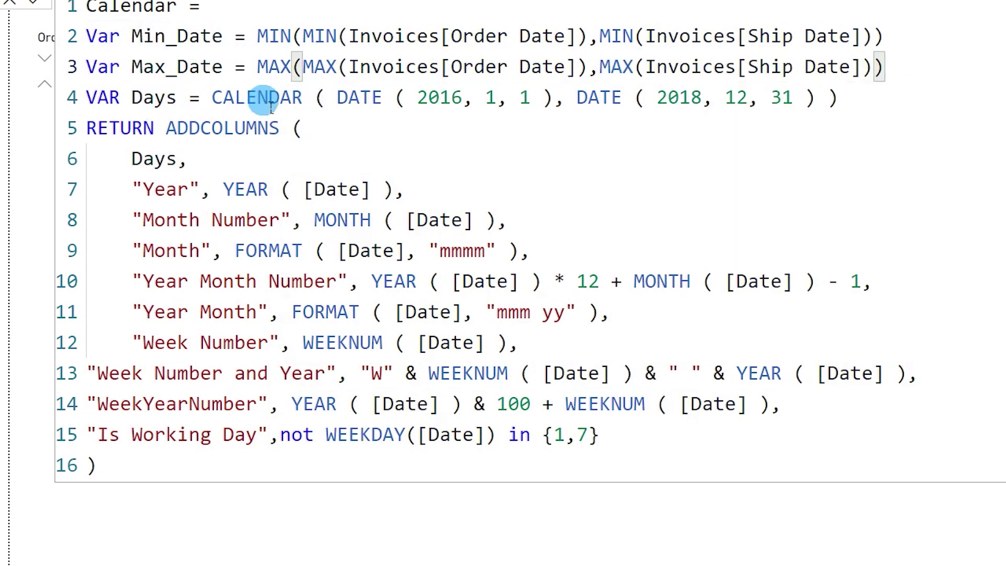
# Replace the fixed 2016–2018 dates with CALENDAR(Min_Date,Max_Date) and apply the formula.
pyautogui.moveTo(338, 101); pyautogui.dragTo(829, 108)
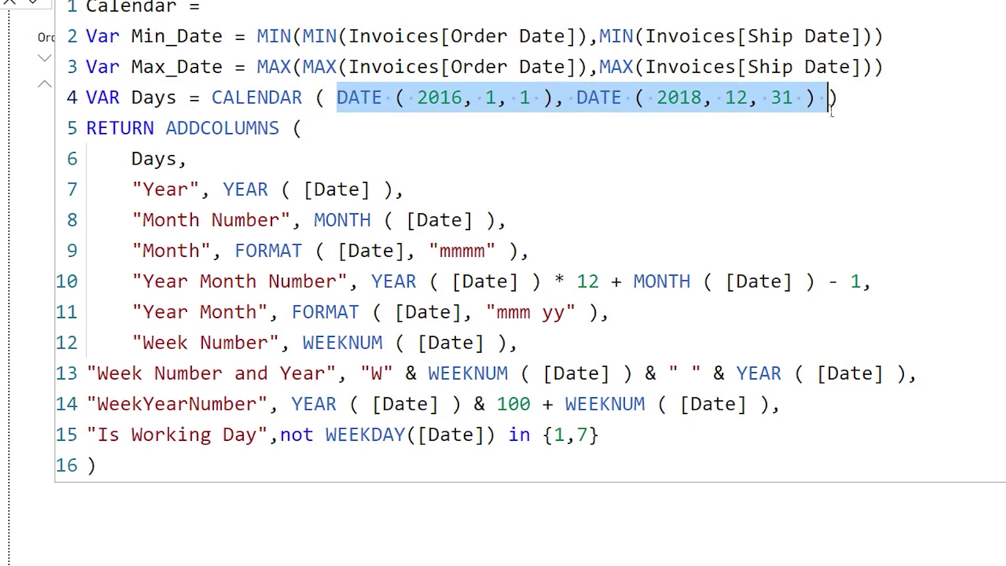
pyautogui.press('Delete')
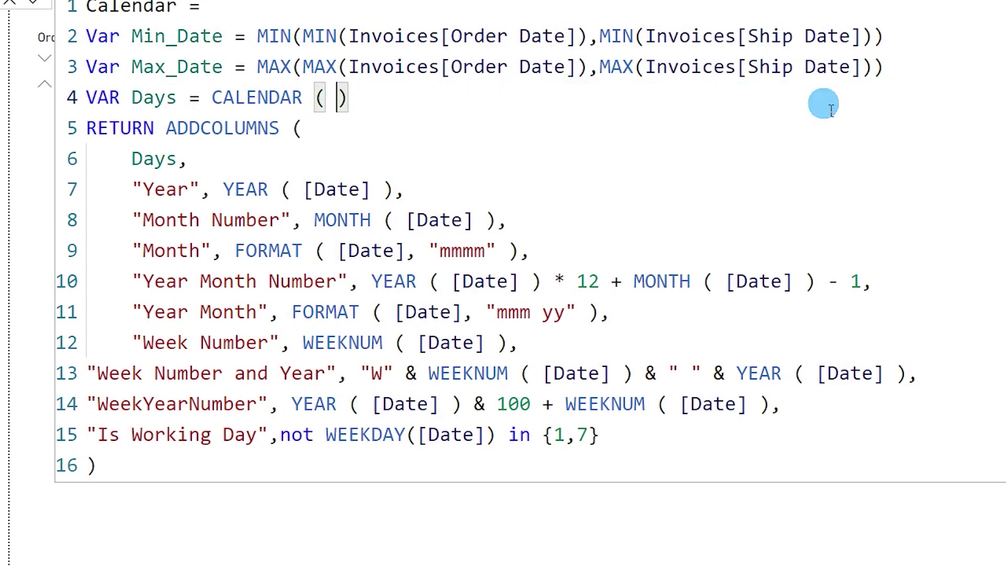
pyautogui.write('Min')
pyautogui.press('Down')
pyautogui.press('Tab')
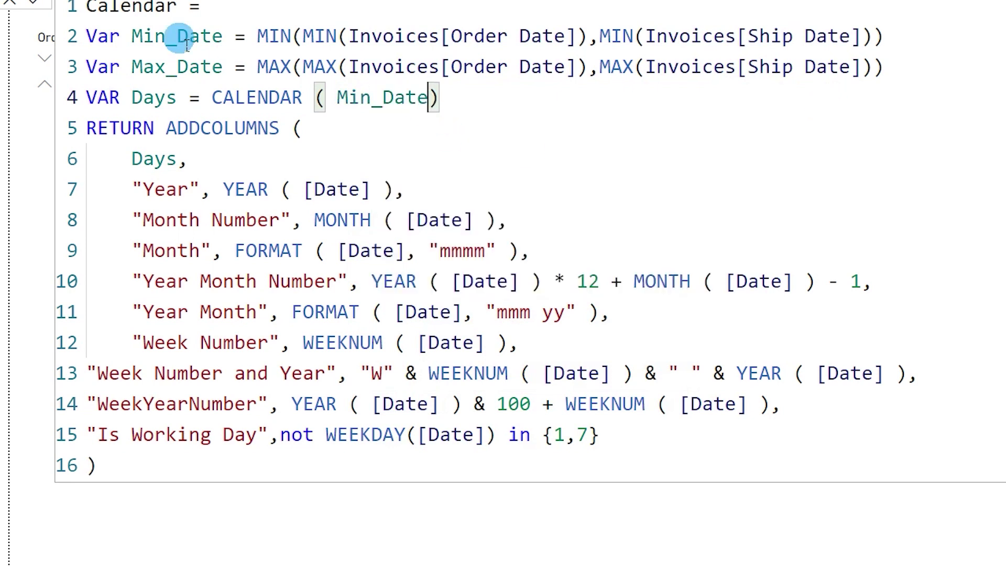
pyautogui.click(431, 98)
pyautogui.write(',m')
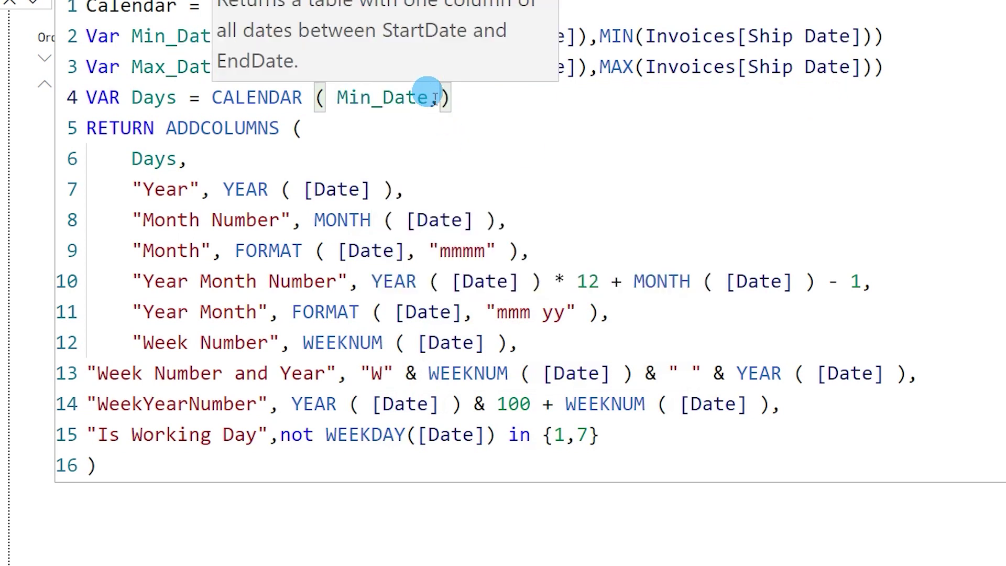
pyautogui.write('ax')
pyautogui.press('Down')
pyautogui.press('Tab')
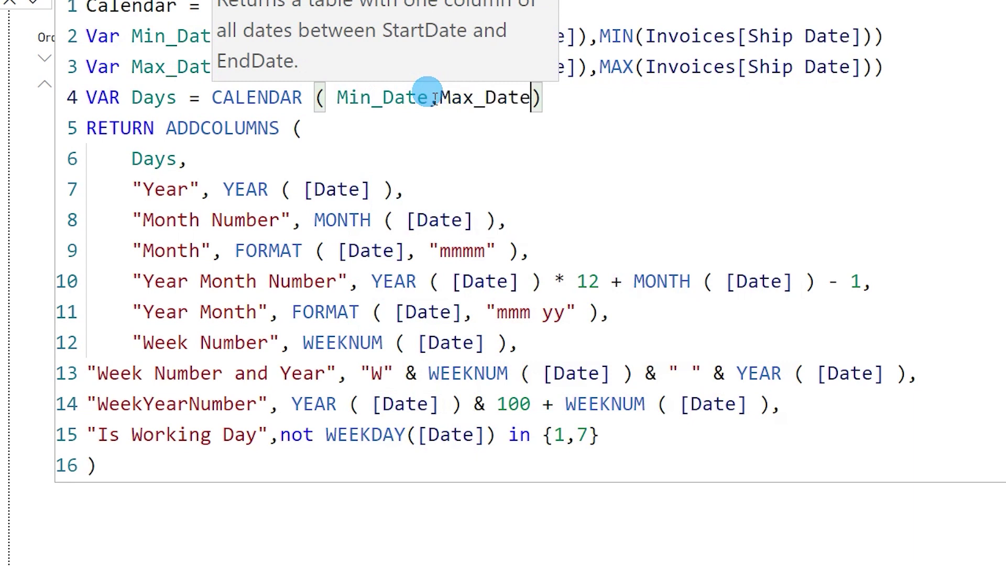
pyautogui.click(376, 102)
pyautogui.click(474, 94)
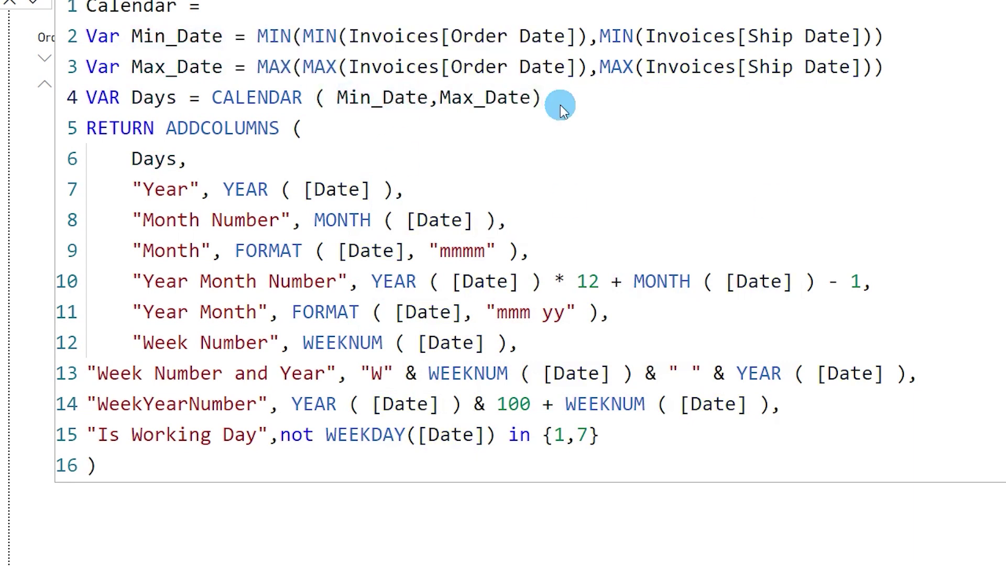
pyautogui.click(41, 149)
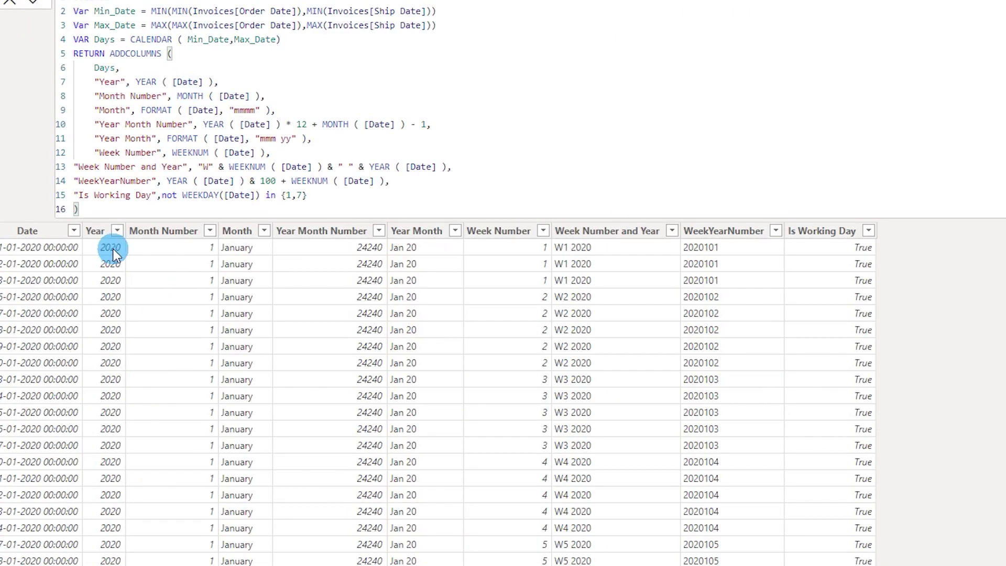
# Check the Date column's filter list to confirm the dates end at 26-09-2021, then cancel.
pyautogui.click(74, 231)
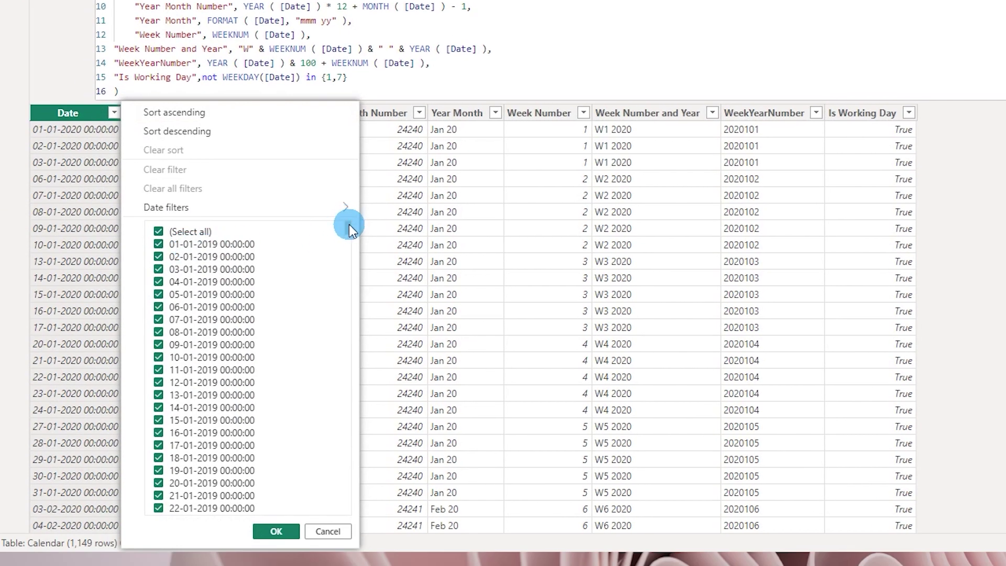
pyautogui.moveTo(349, 227); pyautogui.dragTo(343, 514)
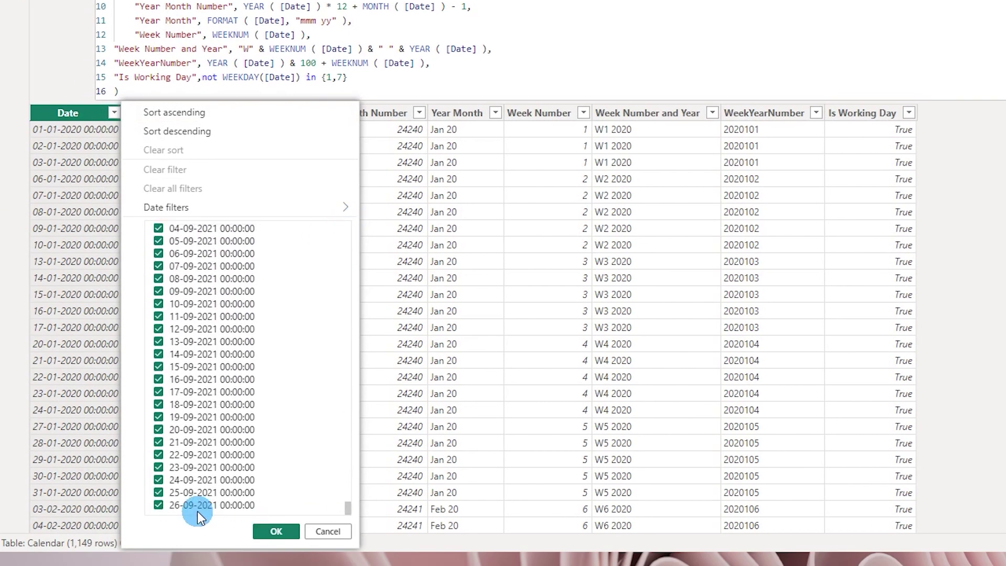
pyautogui.scroll(1, 218, 508)
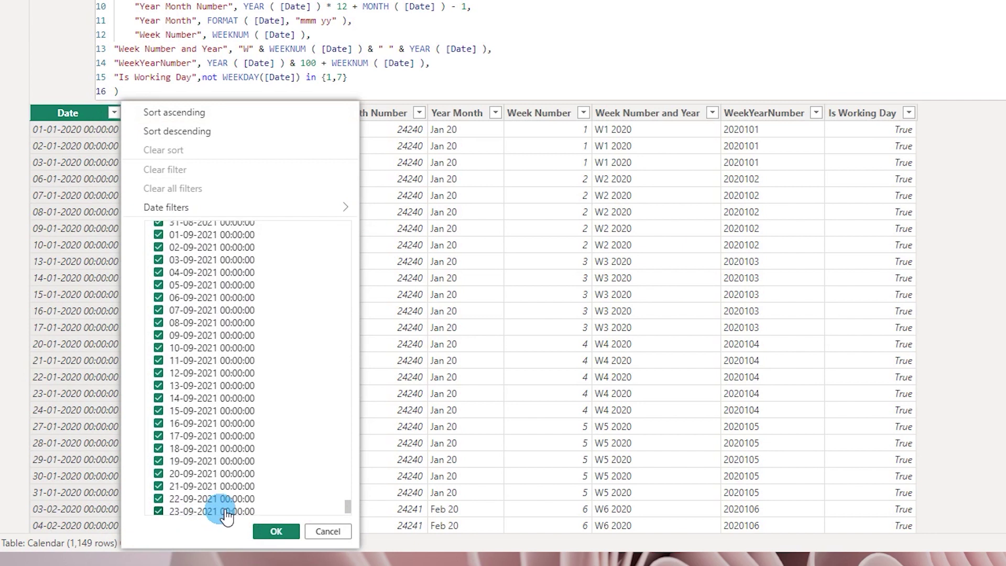
pyautogui.click(328, 531)
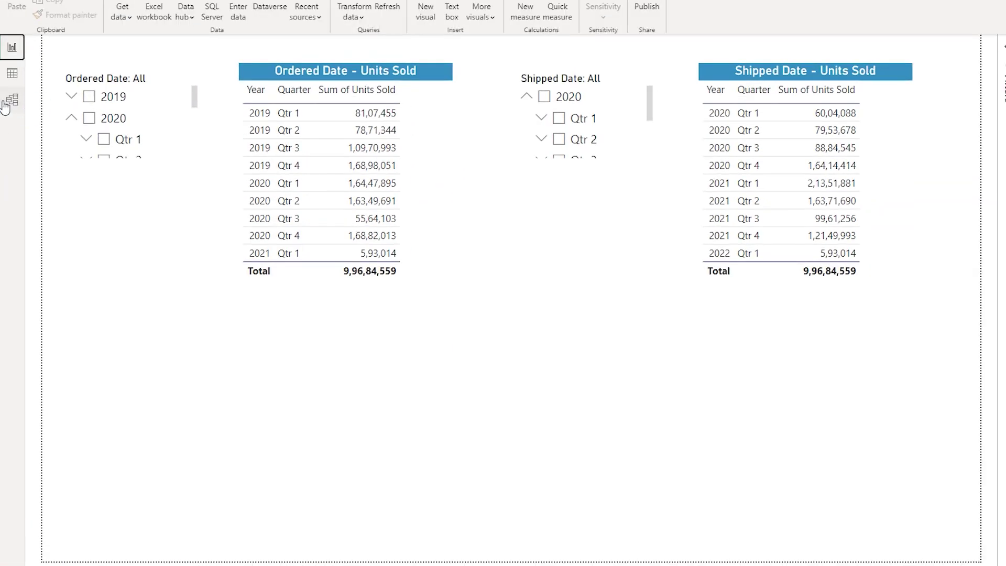
# Relate Invoices Order Date to Calendar Date in Model view and add a blank Page 2.
pyautogui.click(6, 102)
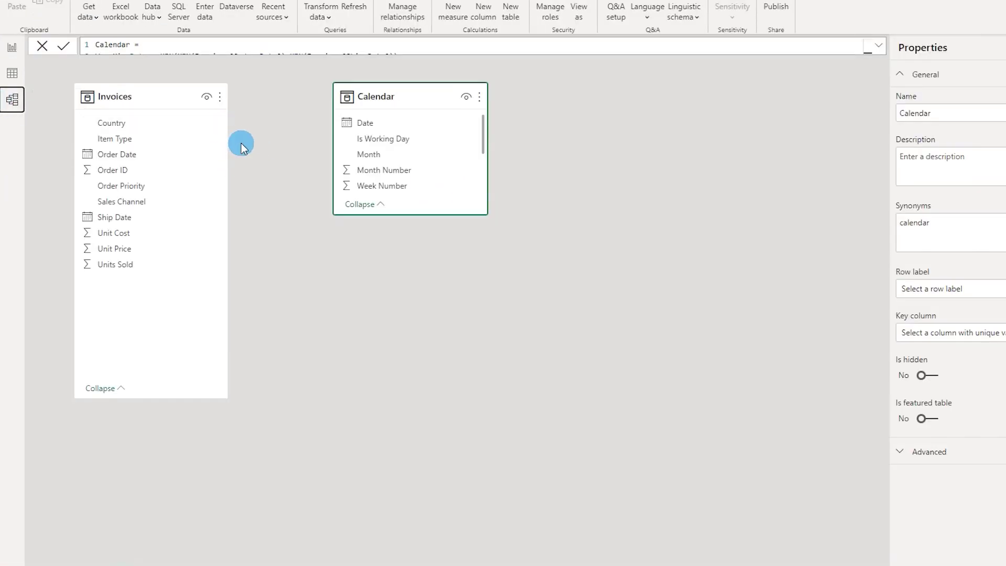
pyautogui.moveTo(119, 164); pyautogui.dragTo(381, 128)
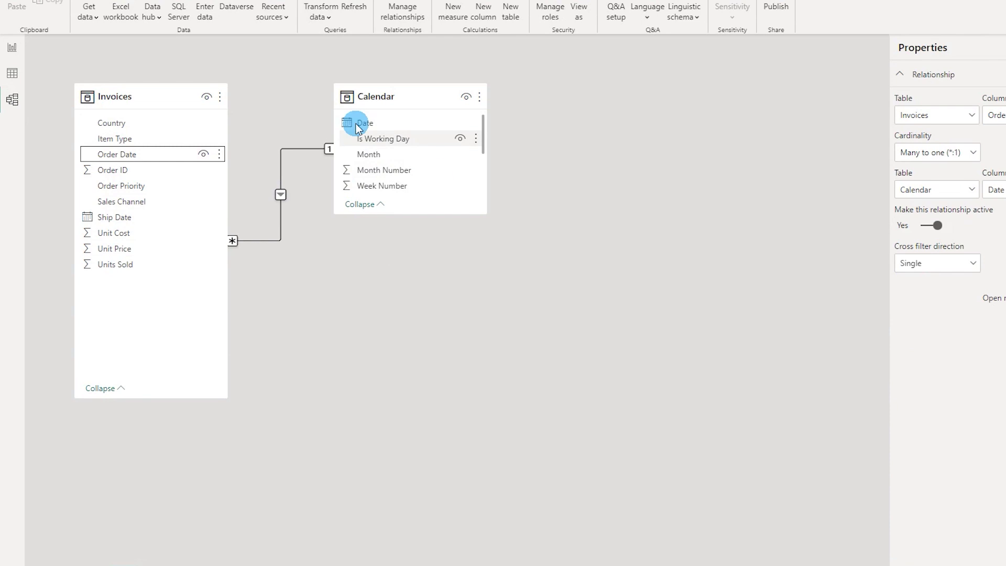
pyautogui.click(12, 49)
pyautogui.click(131, 563)
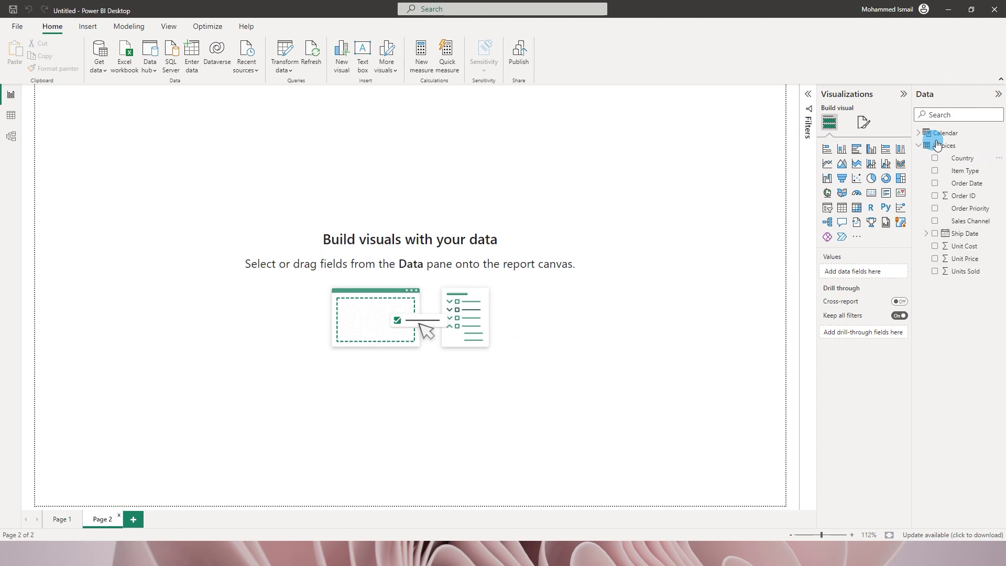
# Build an enlarged Calendar Year and Quarter table visual and start a new Invoices measure.
pyautogui.click(938, 136)
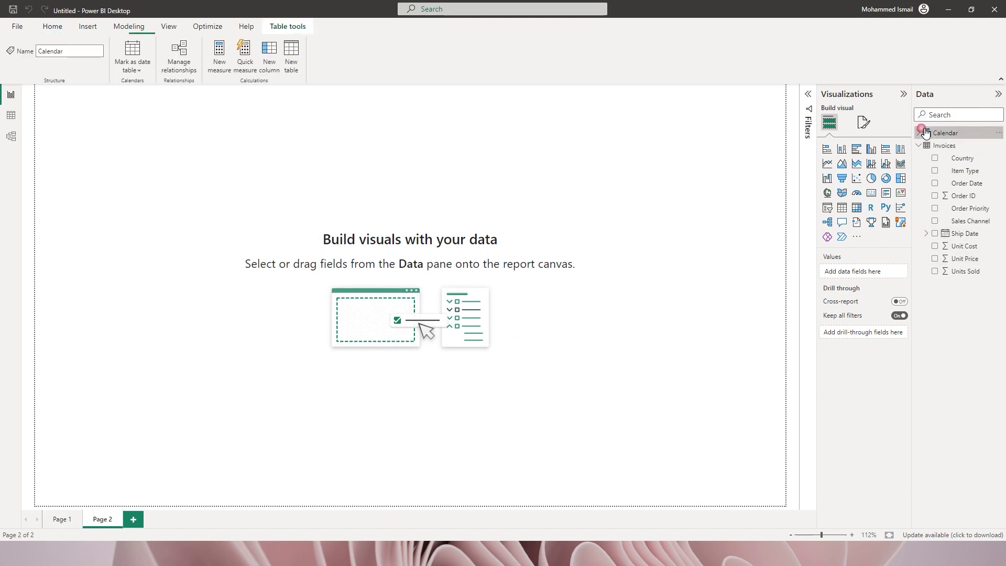
pyautogui.click(939, 137)
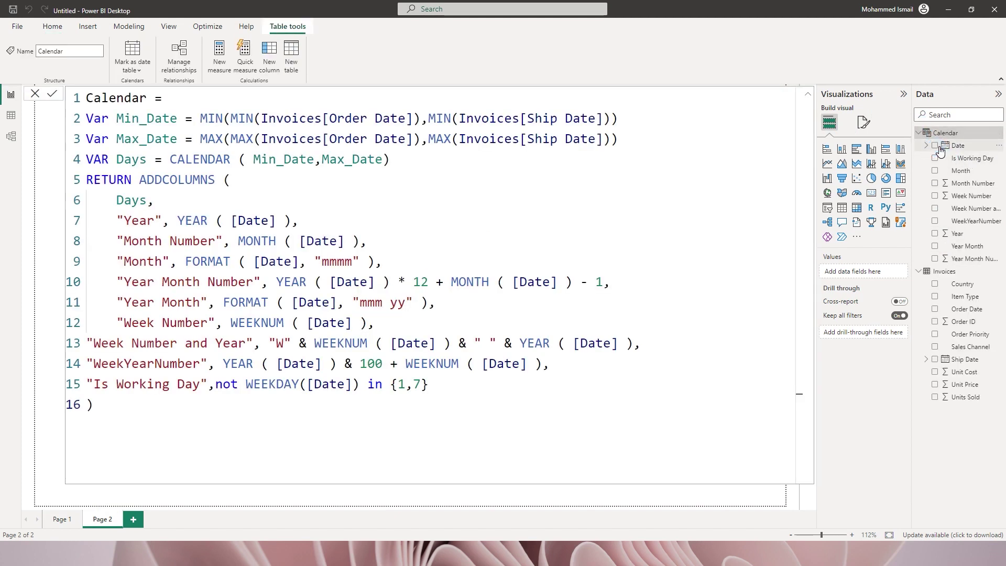
pyautogui.click(935, 145)
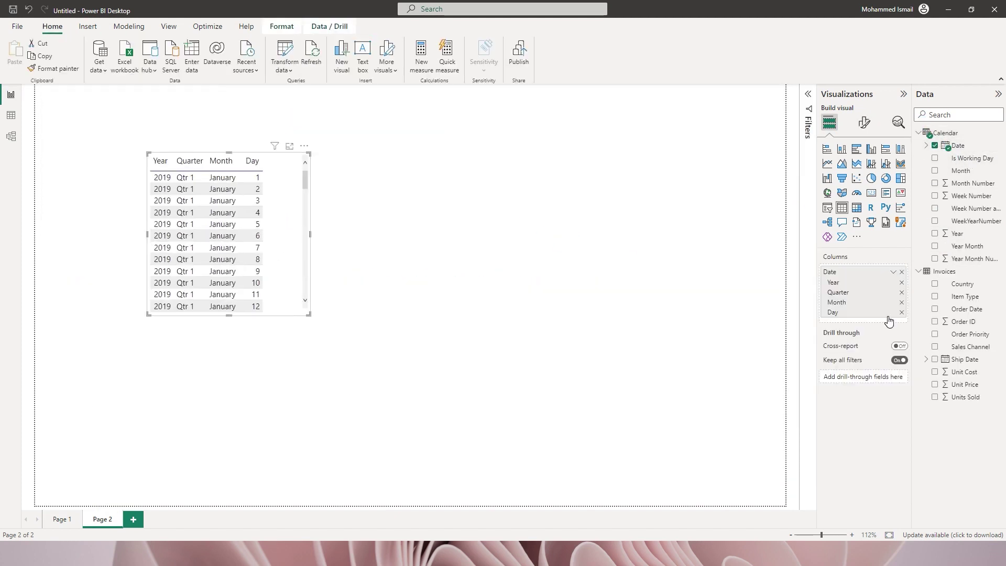
pyautogui.click(902, 302)
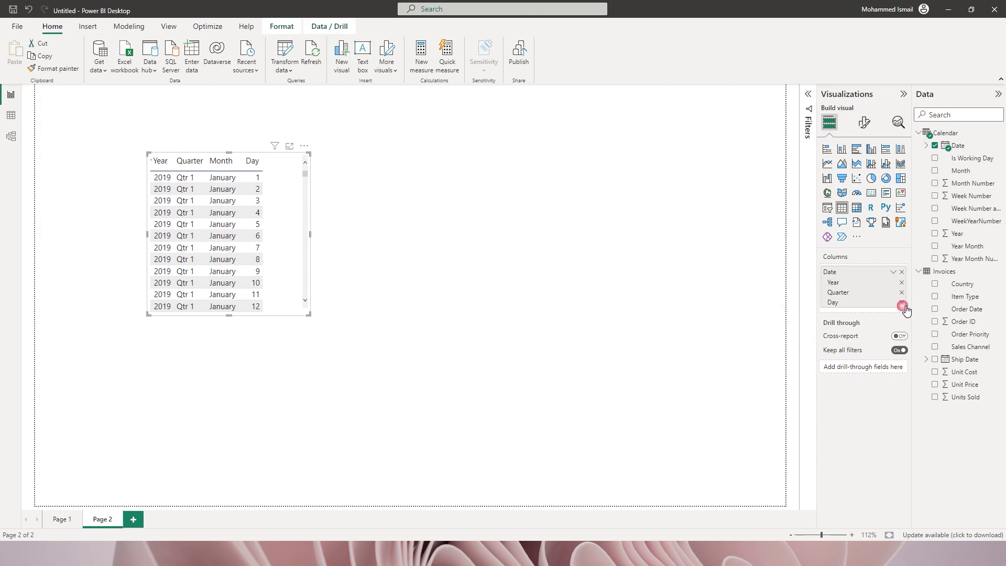
pyautogui.click(902, 302)
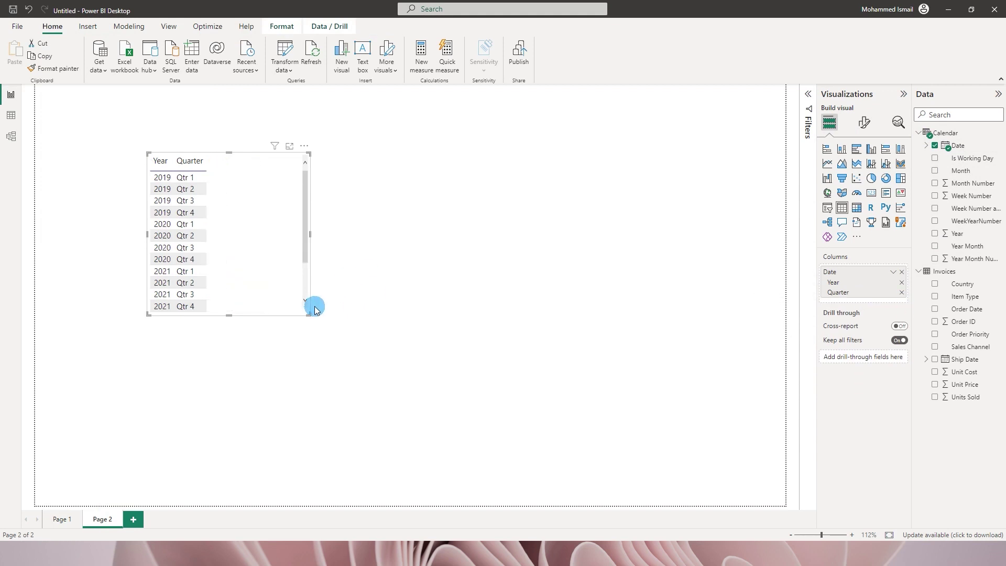
pyautogui.moveTo(309, 314); pyautogui.dragTo(388, 422)
pyautogui.moveTo(304, 258); pyautogui.dragTo(351, 215)
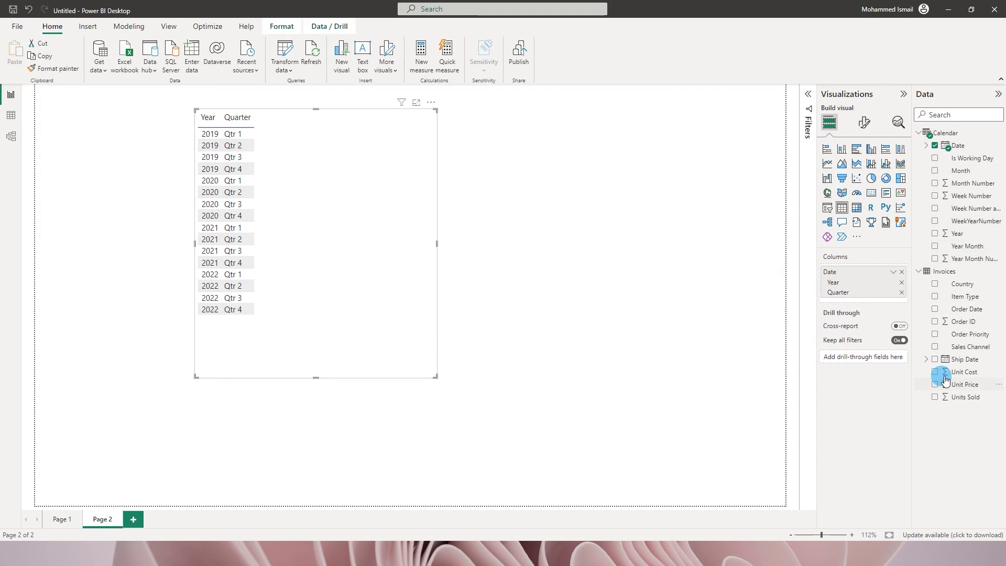
pyautogui.click(999, 275)
pyautogui.click(932, 278)
# Create Order_Units_Sold = CALCULATE(SUM(Invoices[Units Sold])) and add it to the table visual.
pyautogui.doubleClick(105, 98)
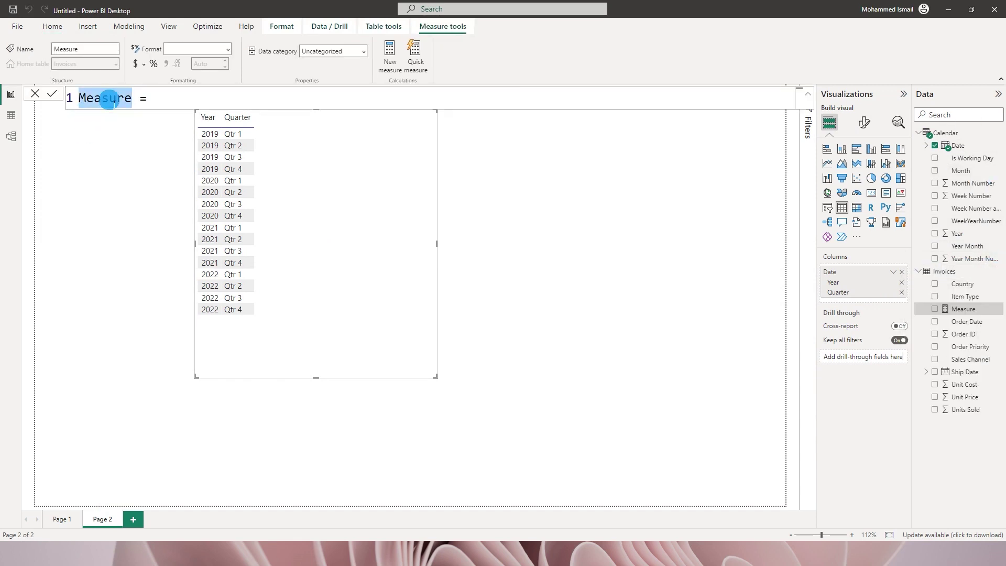
pyautogui.write('Order_Units_Sold')
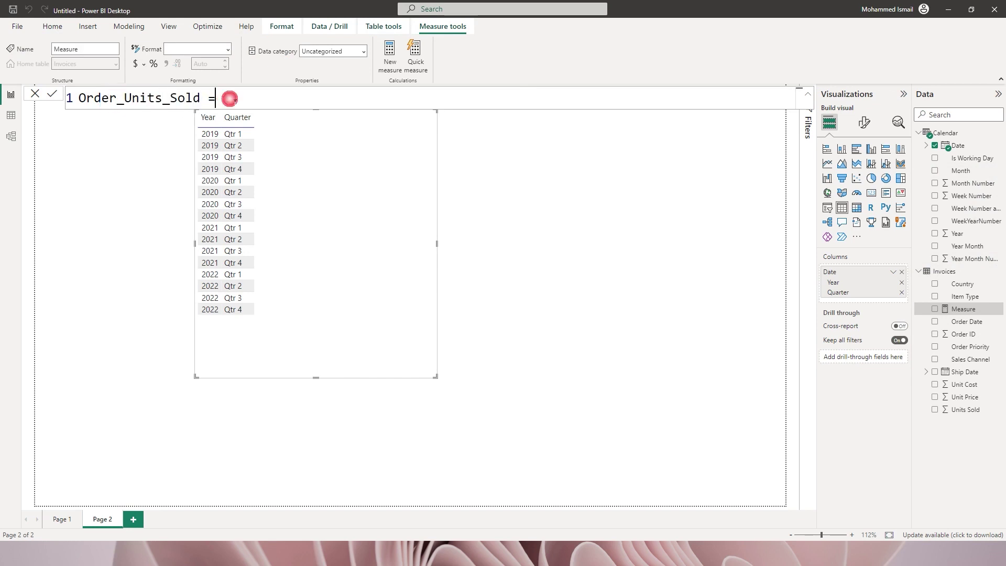
pyautogui.write('CAL')
pyautogui.press('Tab')
pyautogui.write('Sum')
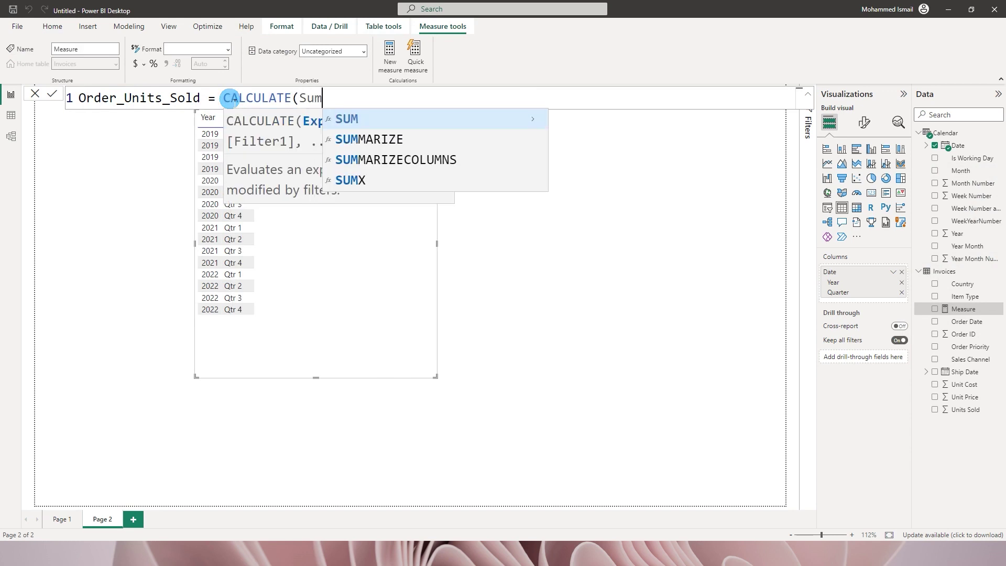
pyautogui.press('Tab')
pyautogui.write('Units')
pyautogui.press('Tab')
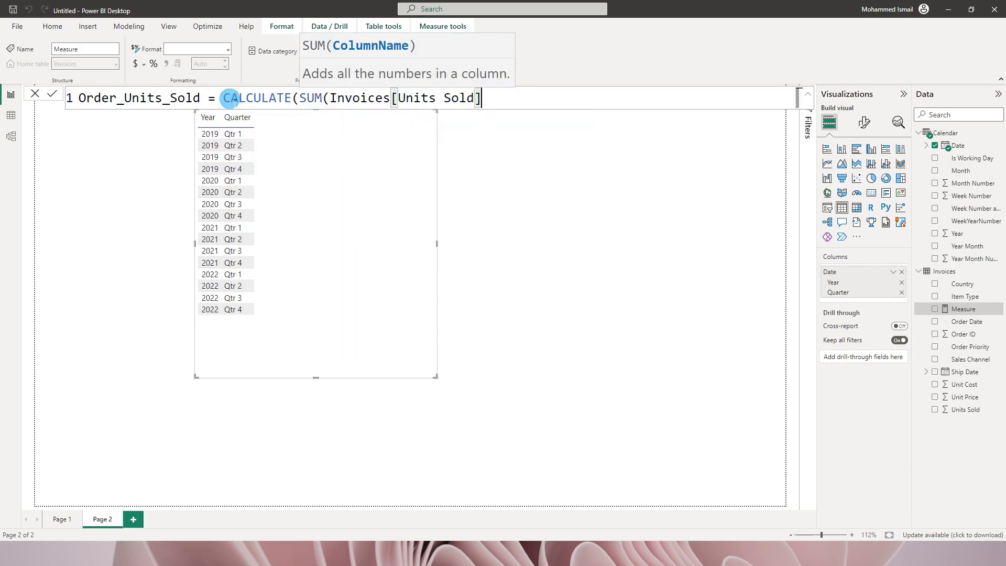
pyautogui.write('))')
pyautogui.press('Return')
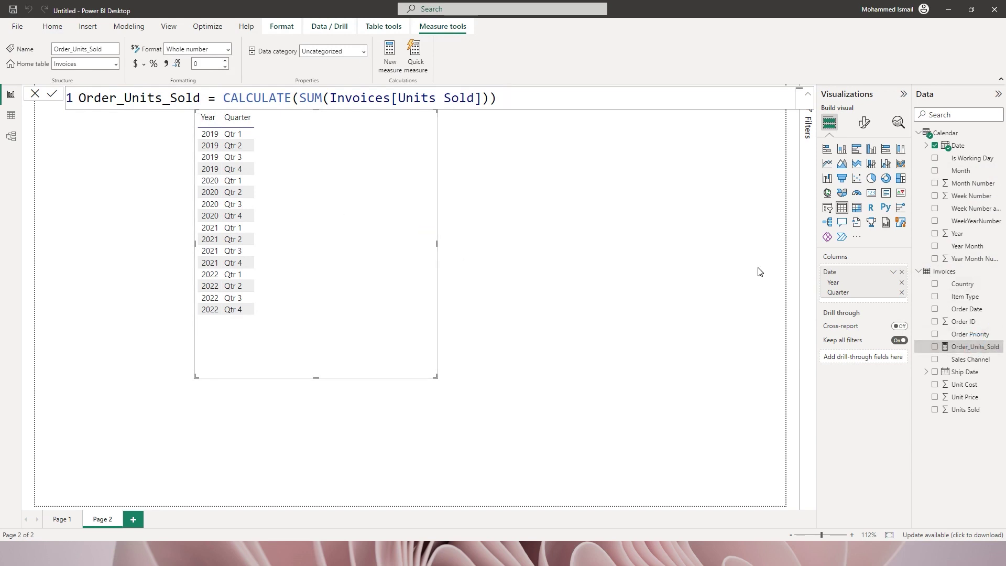
pyautogui.moveTo(972, 356); pyautogui.dragTo(373, 208)
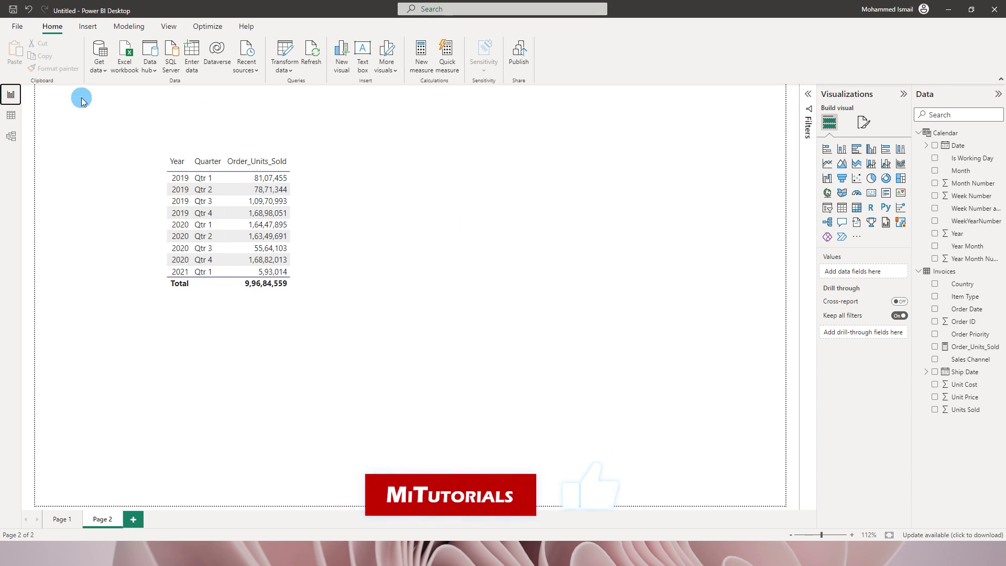
pyautogui.click(11, 137)
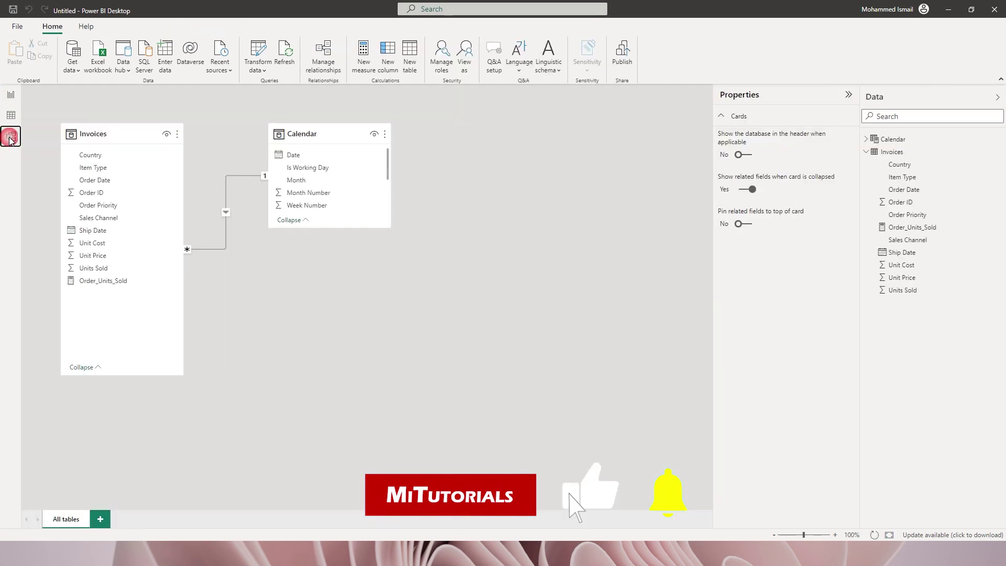
# Link Invoices[Ship Date] to Calendar[Date] as an inactive relationship, then return to the report page.
pyautogui.click(94, 230)
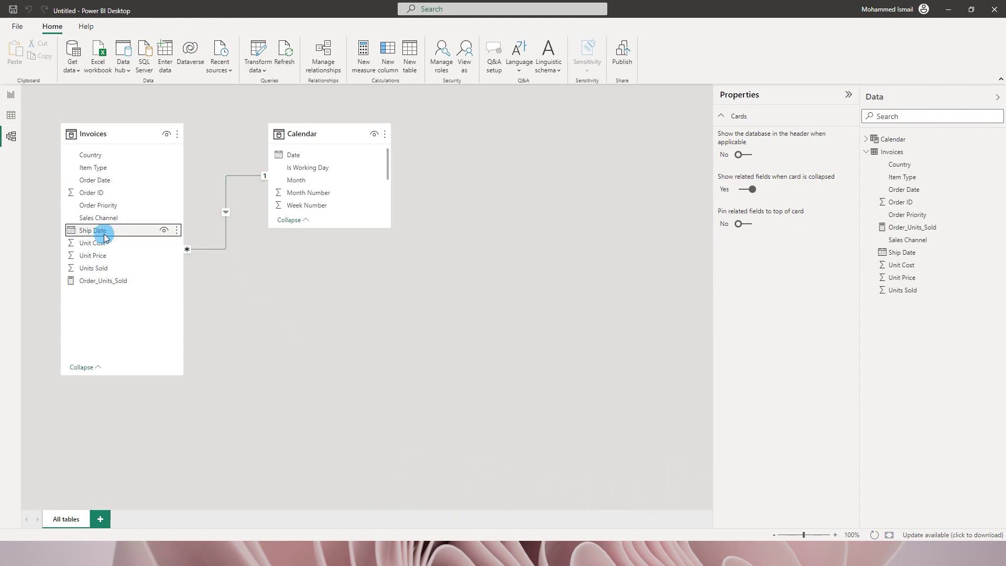
pyautogui.moveTo(107, 236); pyautogui.dragTo(292, 162)
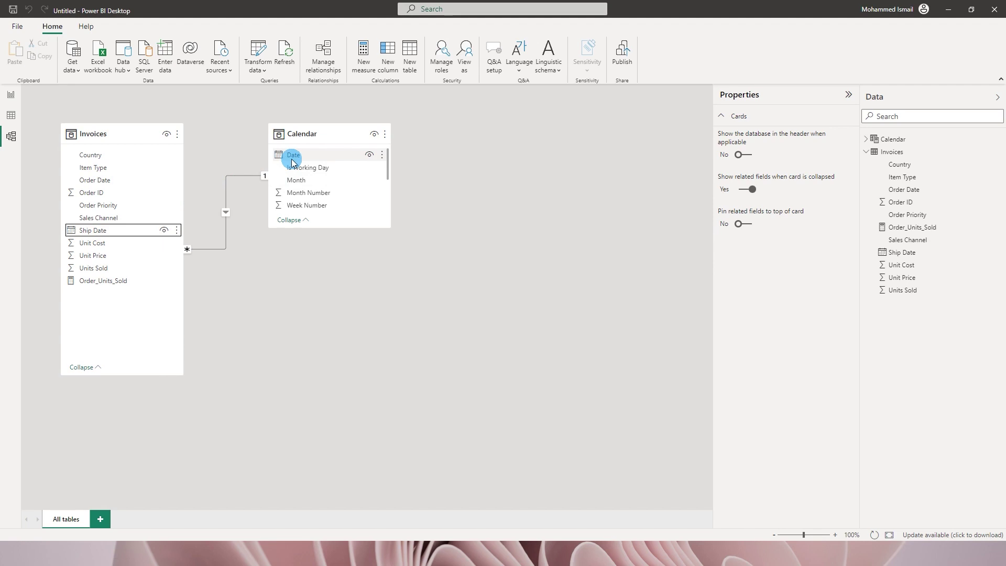
pyautogui.moveTo(99, 229); pyautogui.dragTo(301, 158)
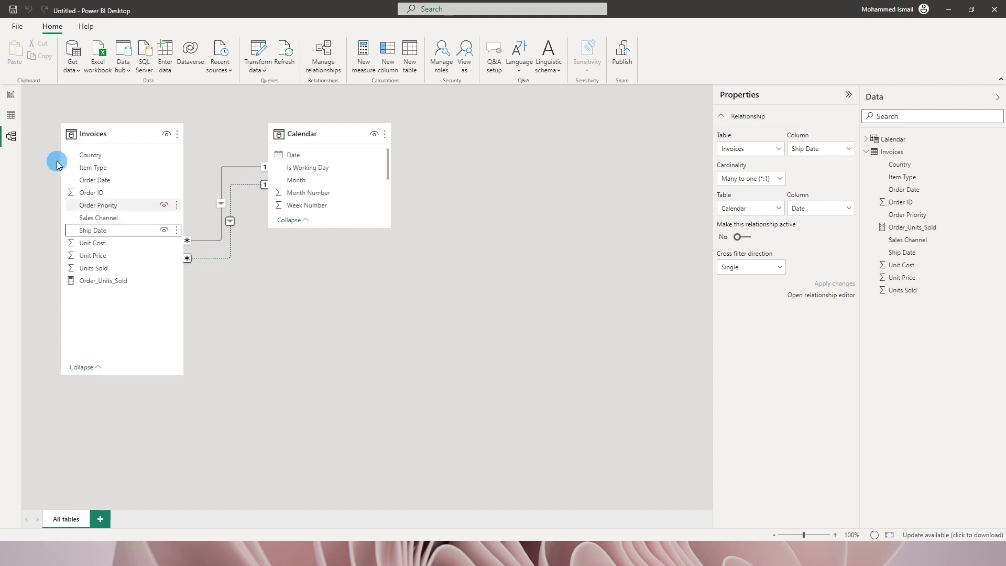
pyautogui.click(12, 98)
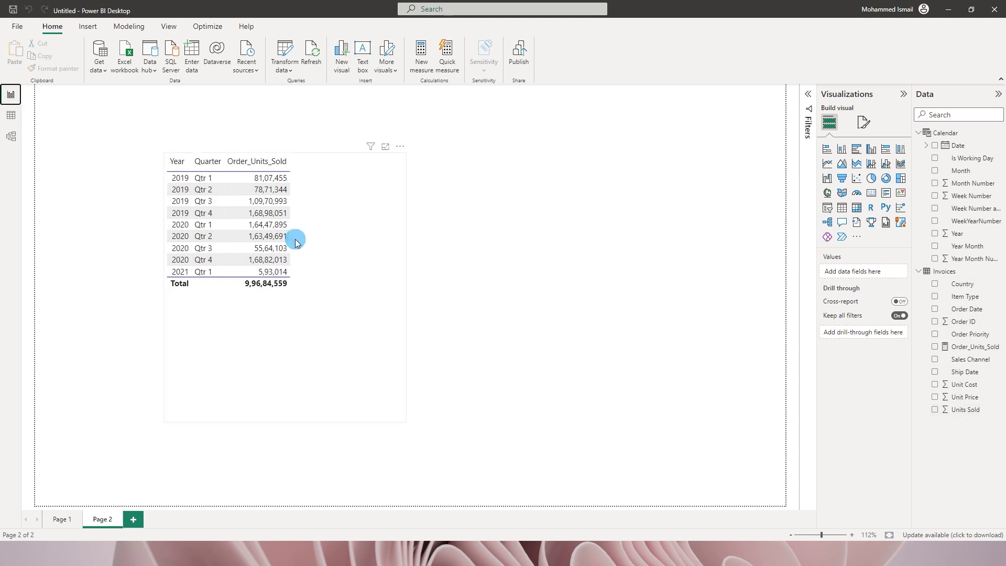
pyautogui.click(998, 276)
# Start a new Invoices measure named Shipped_Units_Sold beginning CALCULATE(SUM(Invoices[Units Sold]).
pyautogui.click(928, 273)
pyautogui.doubleClick(114, 100)
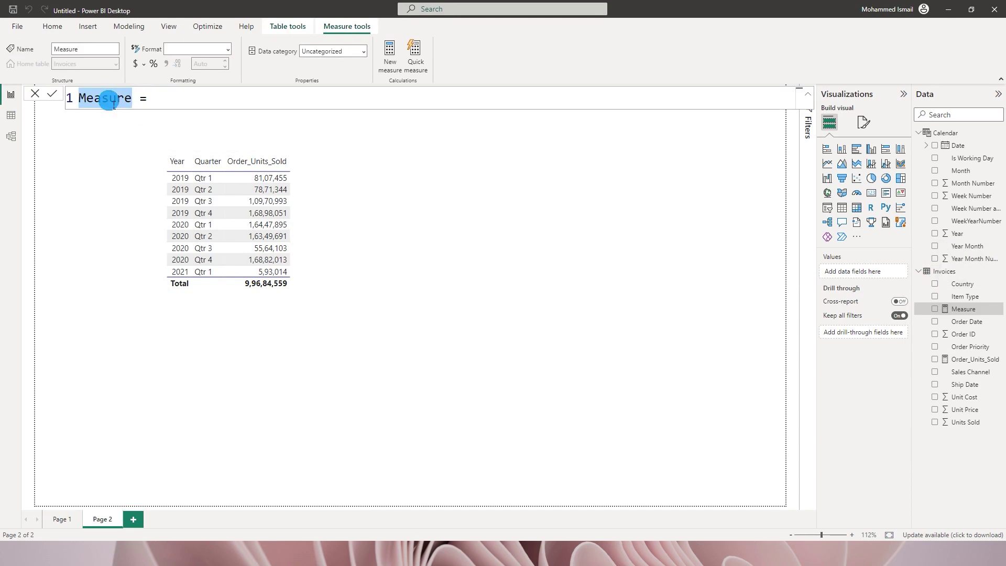
pyautogui.write('Shipeed_Units_Sold')
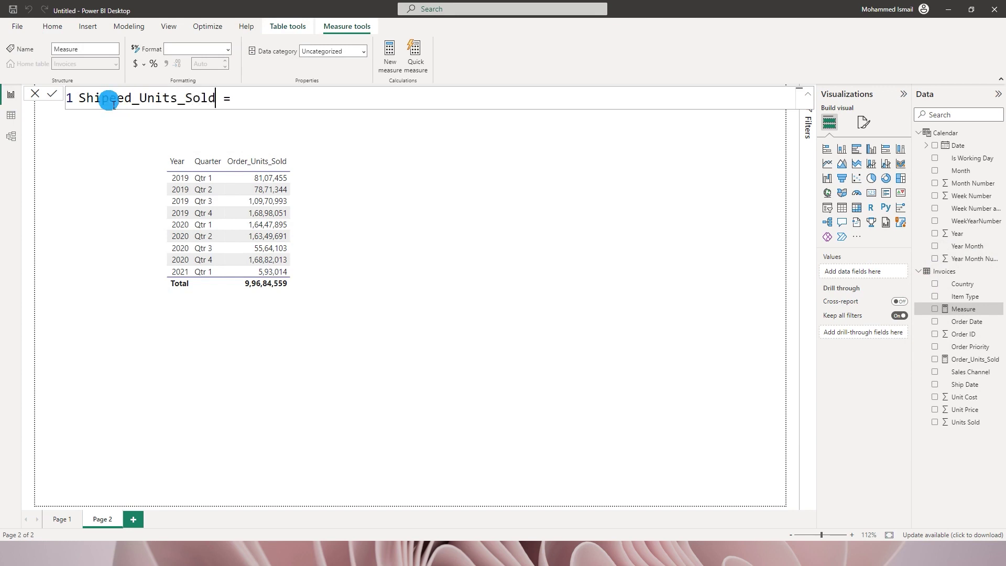
pyautogui.click(254, 101)
pyautogui.write('cal')
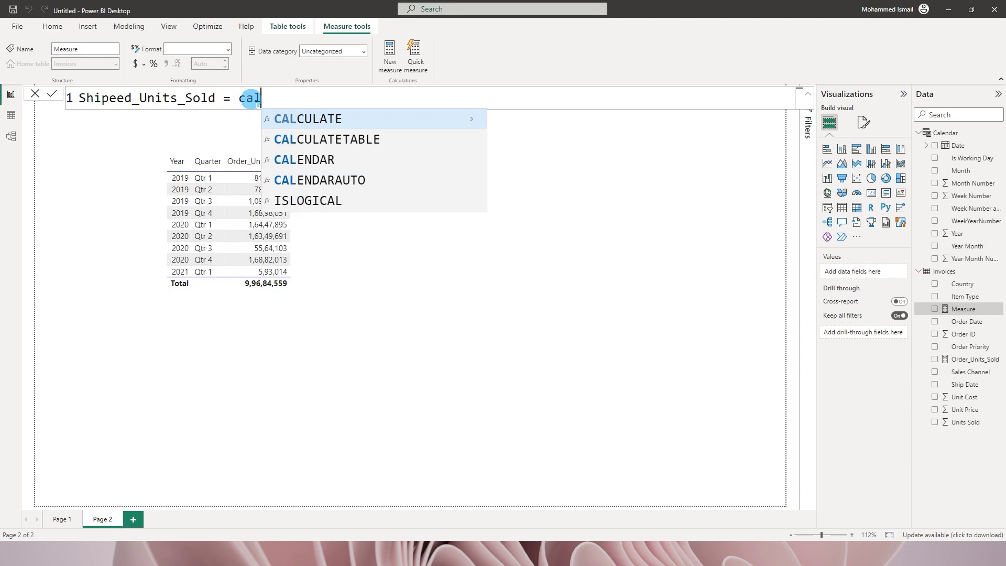
pyautogui.press('Tab')
pyautogui.write('sum')
pyautogui.press('Tab')
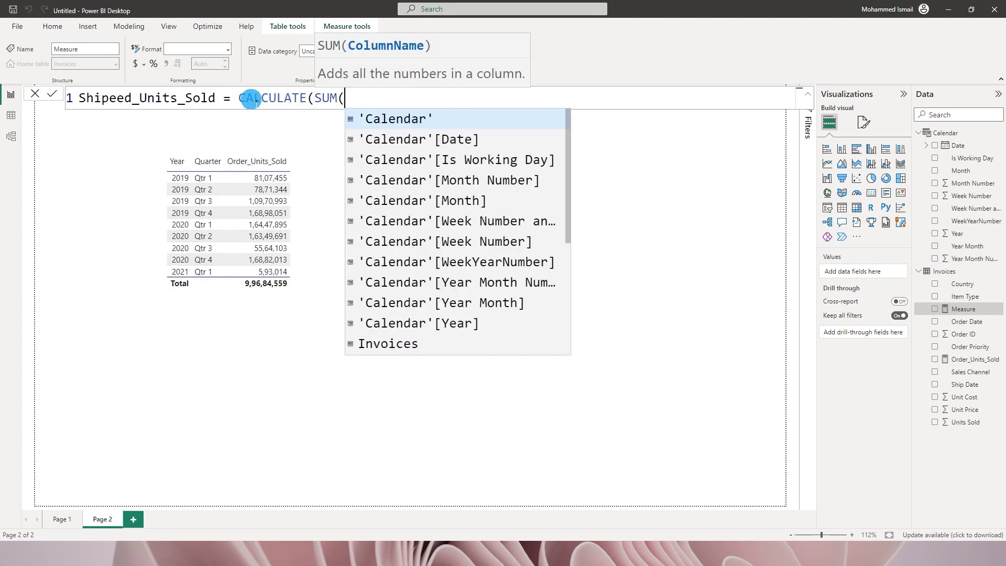
pyautogui.write('units')
pyautogui.press('Tab')
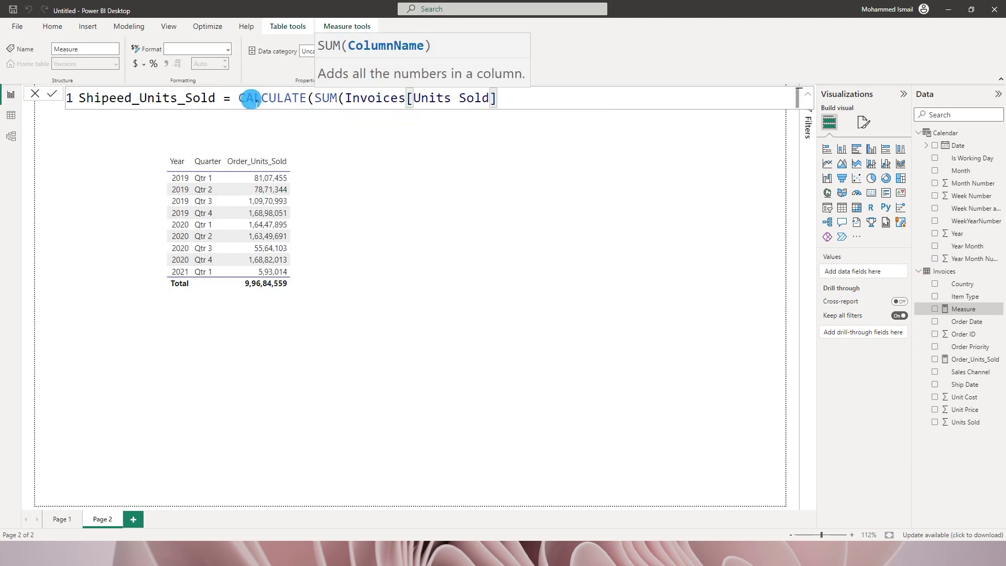
# Complete the formula with USERELATIONSHIP(Invoices[Ship Date],'Calendar'[Date]) and commit the measure.
pyautogui.write('),')
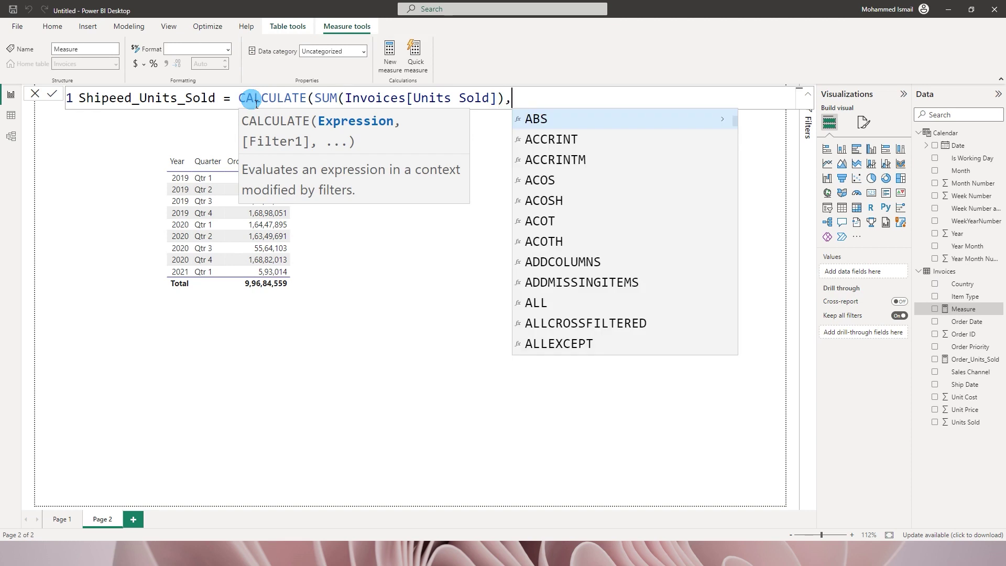
pyautogui.write('use')
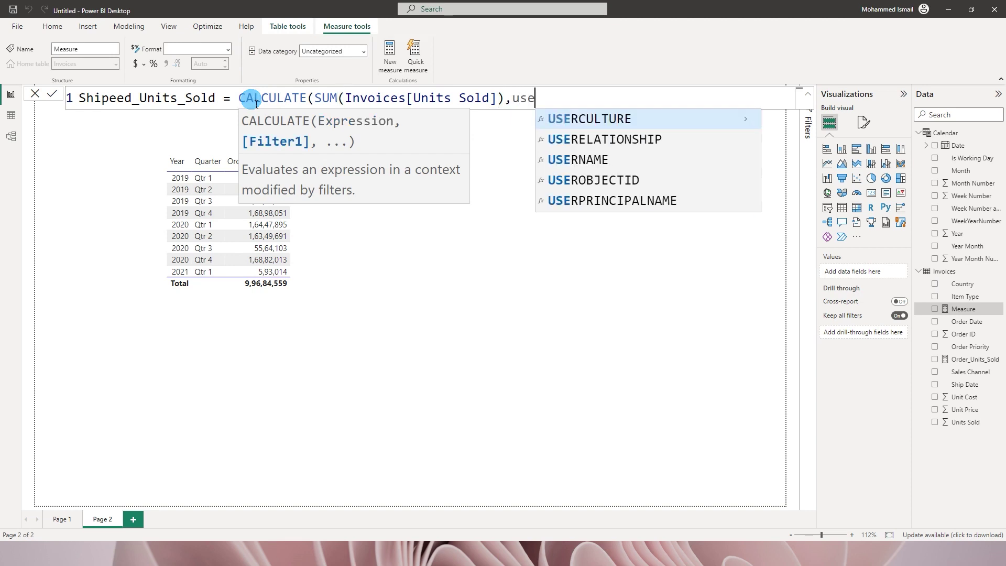
pyautogui.press('Down')
pyautogui.press('Tab')
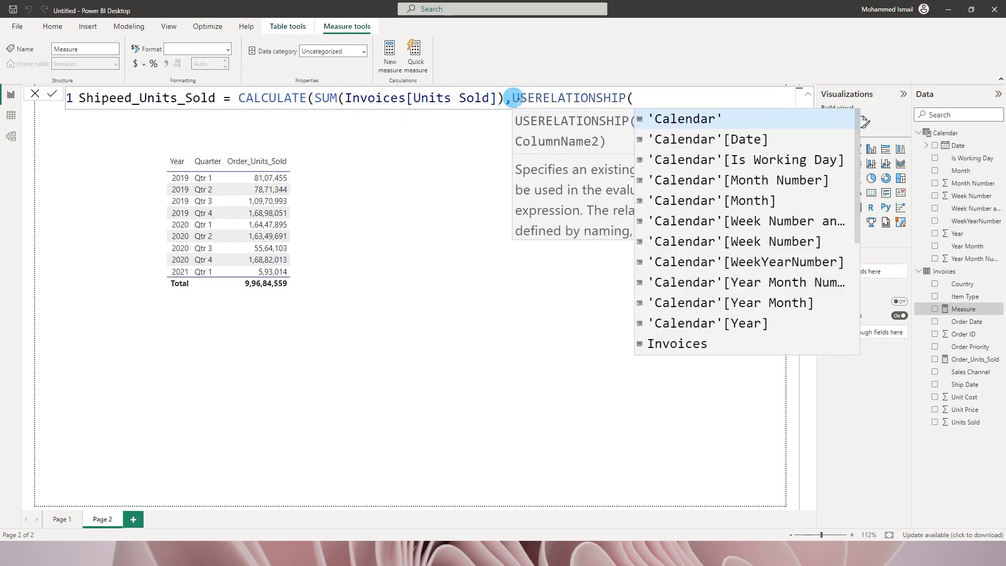
pyautogui.write('ship')
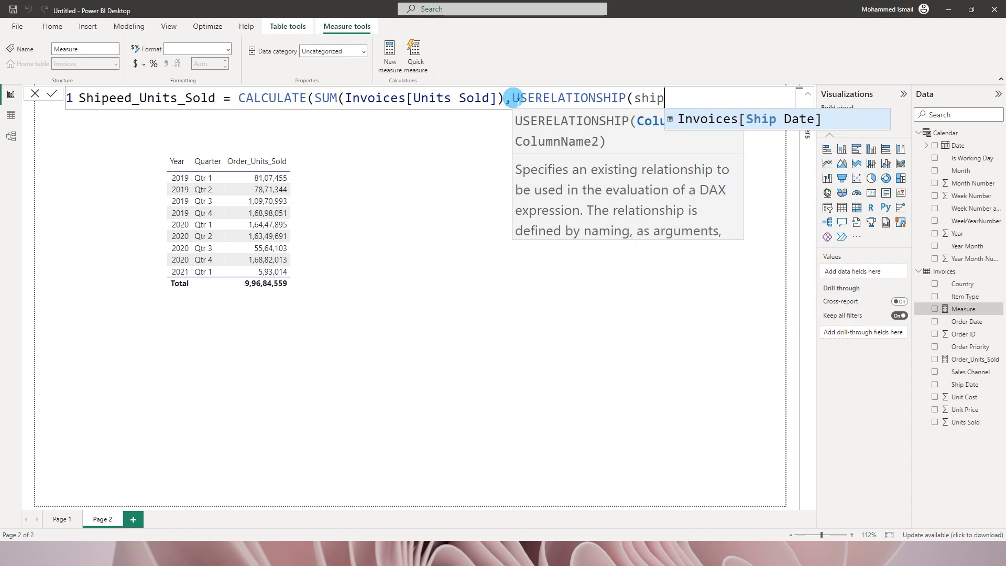
pyautogui.press('Tab')
pyautogui.write(',')
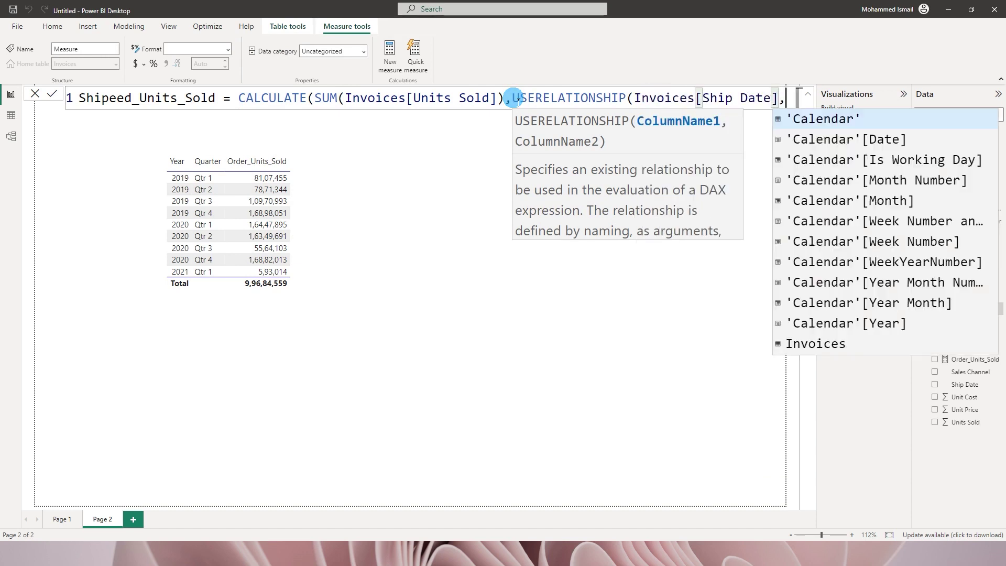
pyautogui.hotkey('shift', 'Return')
pyautogui.write('da')
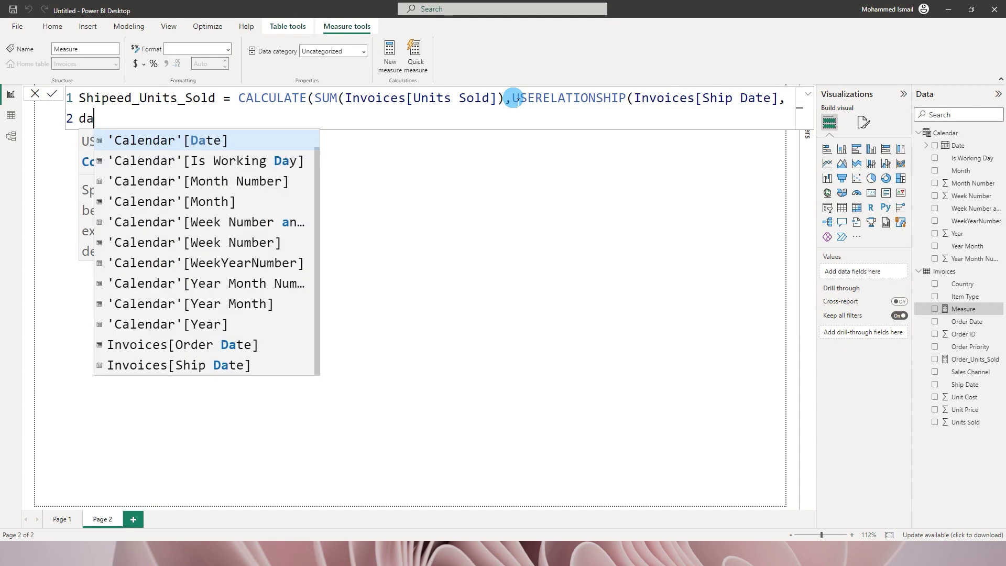
pyautogui.press('Tab')
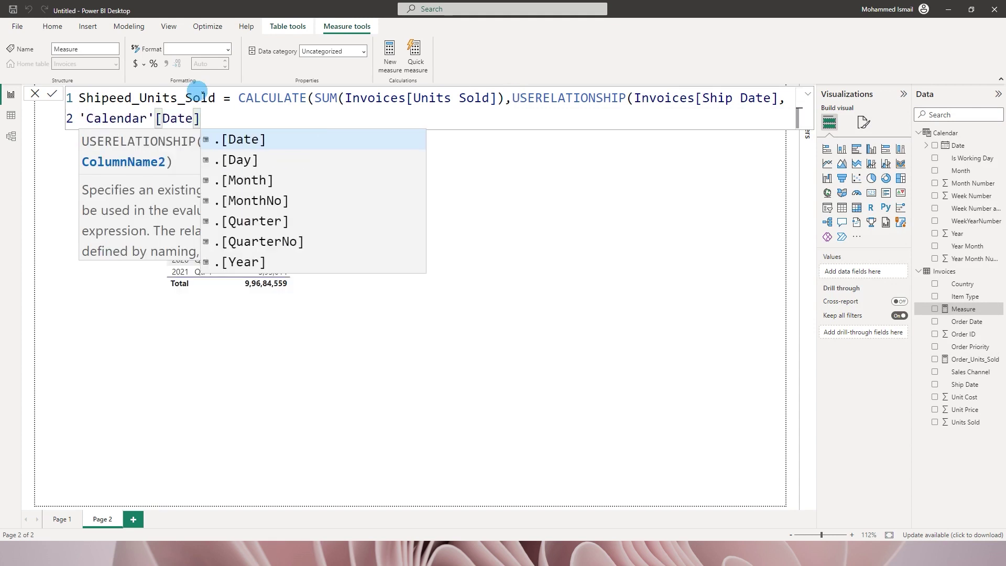
pyautogui.write(')')
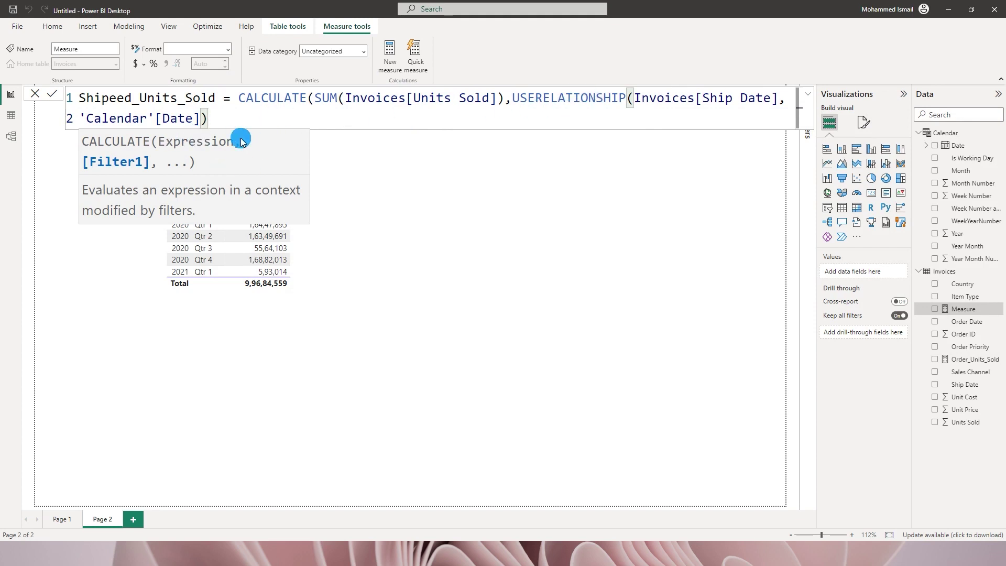
pyautogui.write(')')
pyautogui.press('Return')
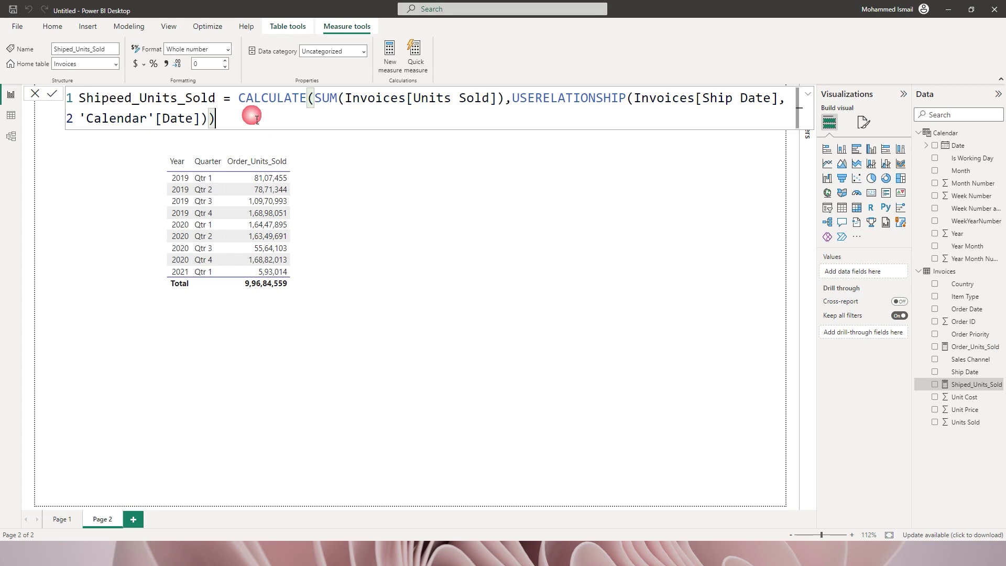
# Correct the misspelled measure name from Shipeed to Shipped_Units_Sold.
pyautogui.click(123, 105)
pyautogui.press('BackSpace')
pyautogui.write('p')
pyautogui.press('Return')
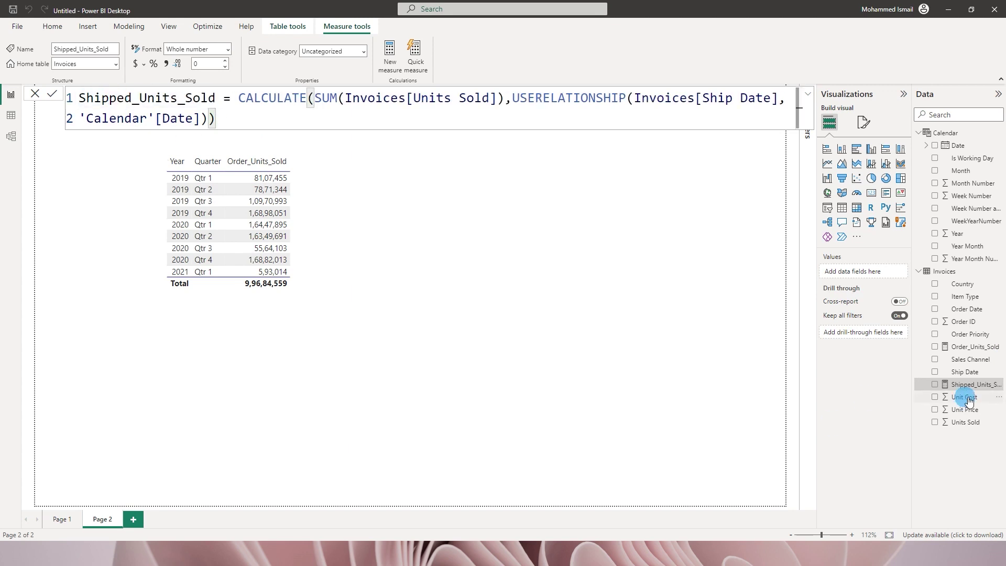
# Add Shipped_Units_Sold as a column in the year/quarter table visual beside Order_Units_Sold.
pyautogui.click(380, 258)
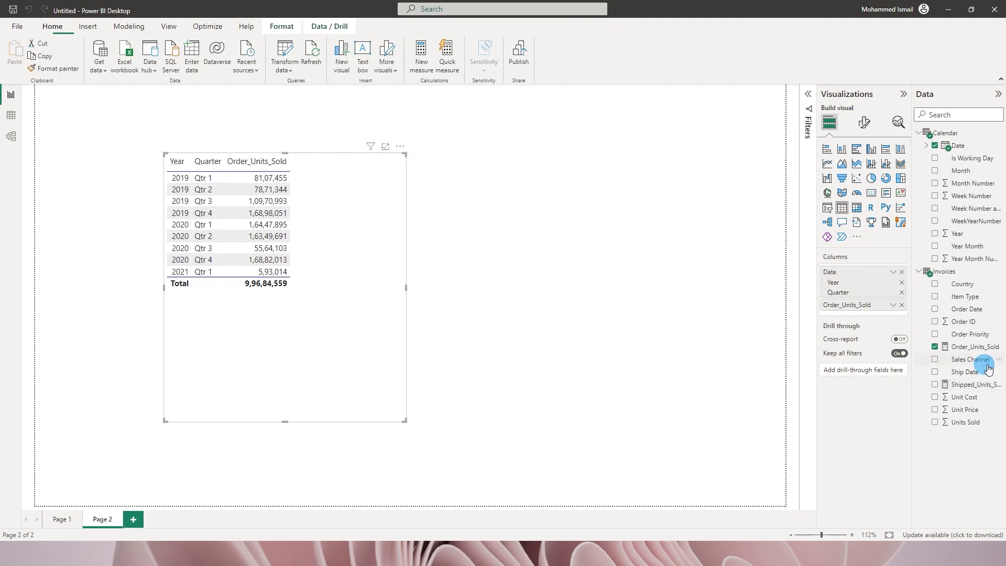
pyautogui.moveTo(941, 385); pyautogui.dragTo(348, 234)
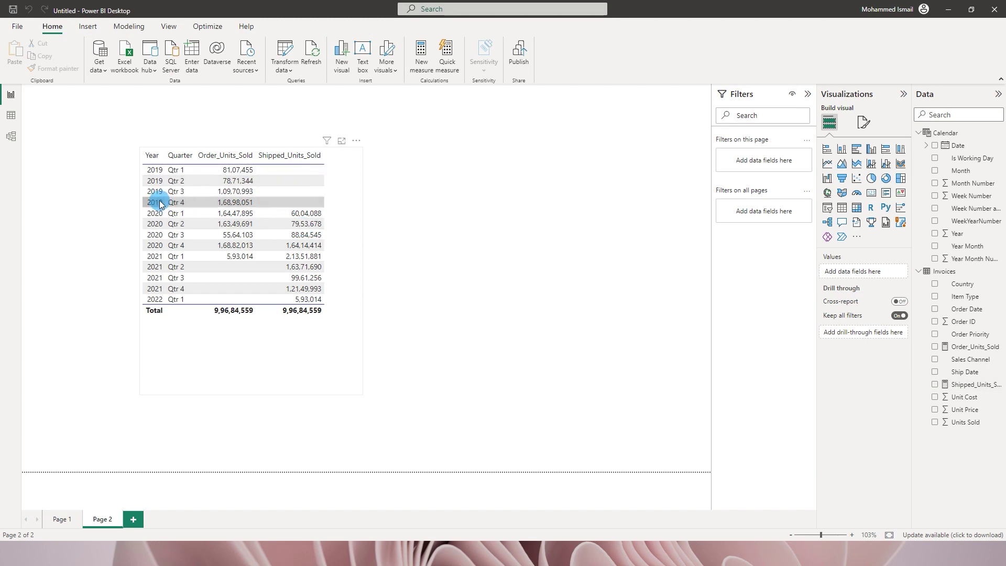
pyautogui.click(399, 227)
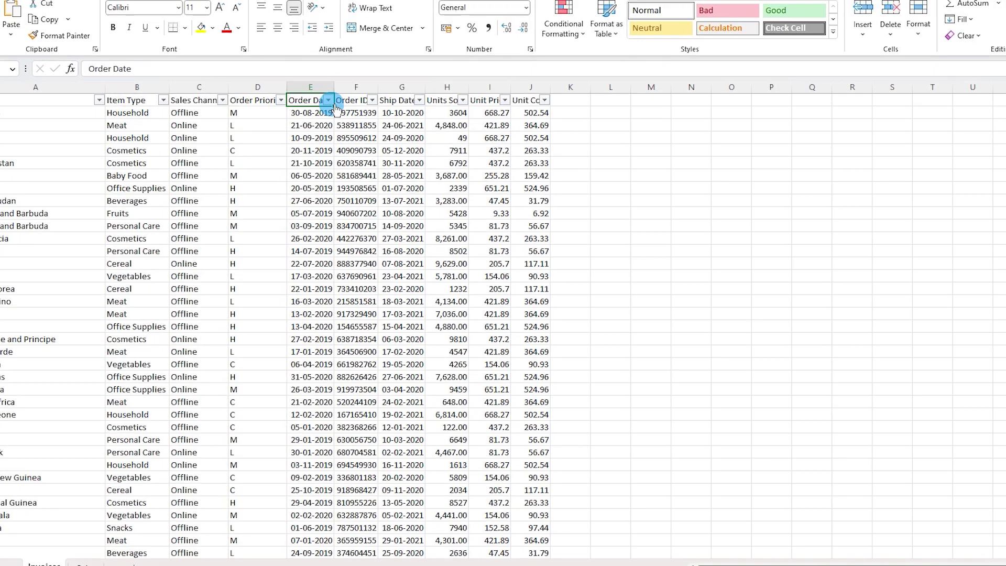
# Filter the Invoices sheet's Order Date column to show only 2020.
pyautogui.click(330, 128)
pyautogui.click(192, 241)
pyautogui.click(191, 283)
pyautogui.click(254, 386)
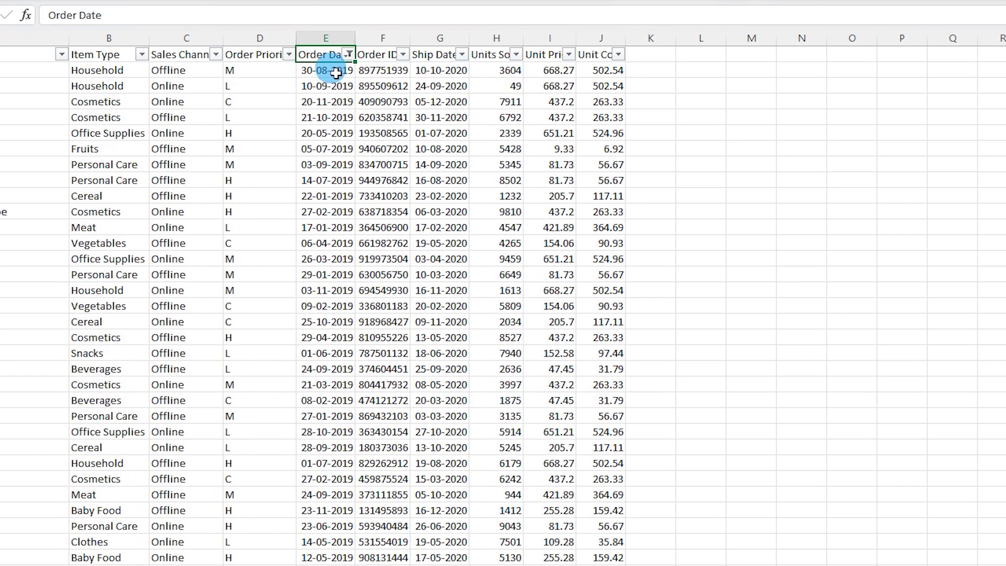
pyautogui.click(461, 54)
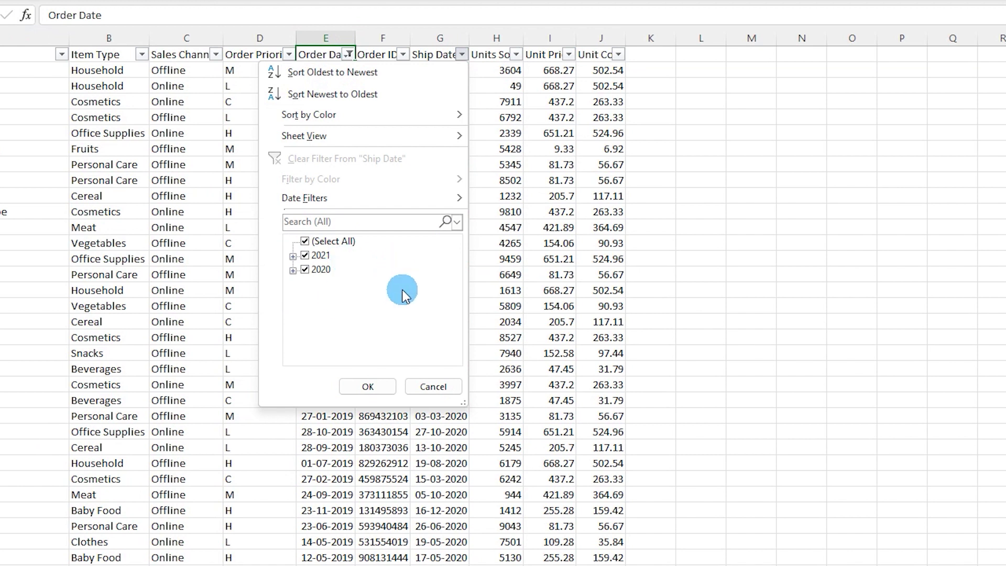
pyautogui.click(432, 386)
pyautogui.click(348, 54)
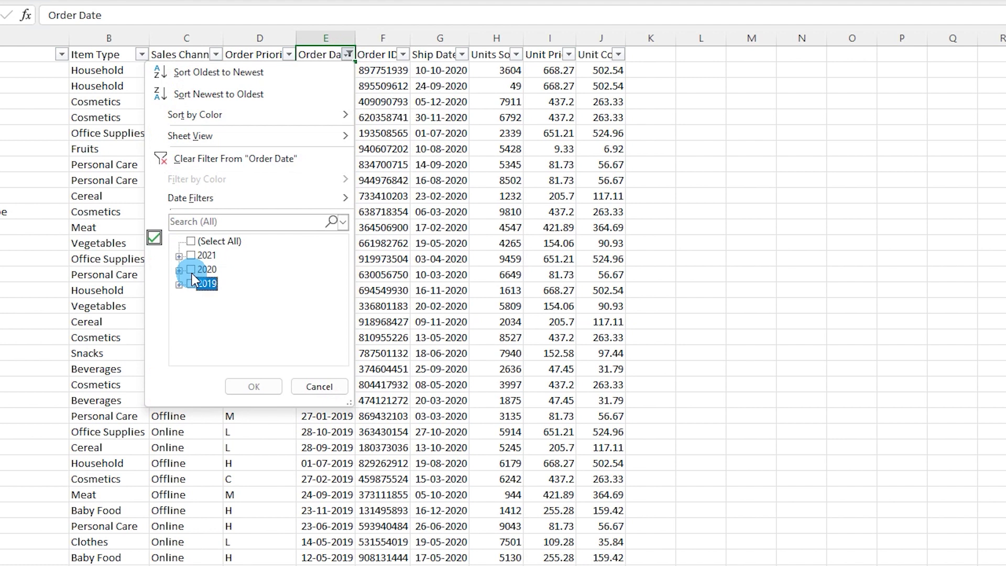
pyautogui.click(254, 386)
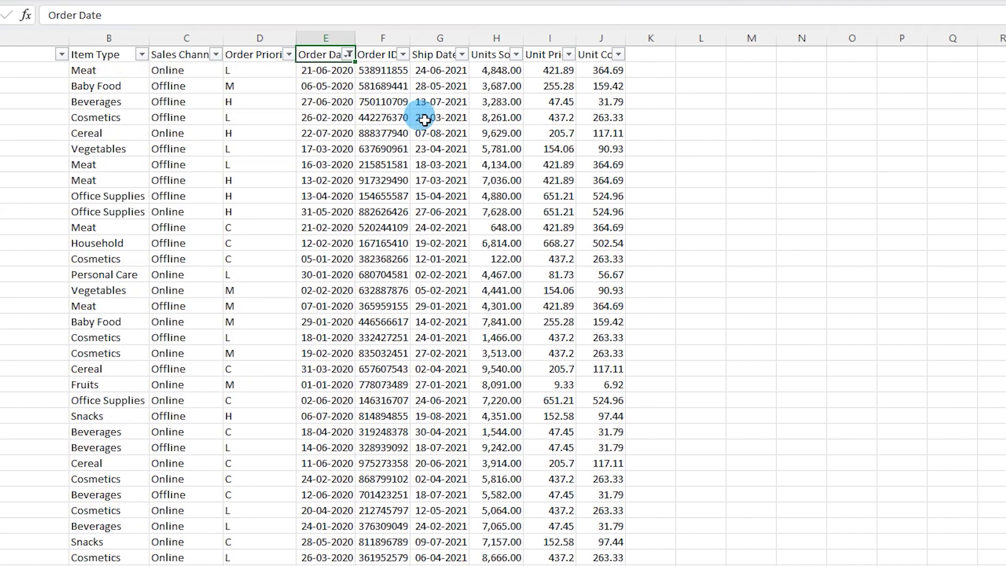
# Read the Units Sold sum for 2020 orders (5,52,43,702), then clear the Order Date filter.
pyautogui.click(498, 71)
pyautogui.hotkey('ctrl', 'shift', 'Down')
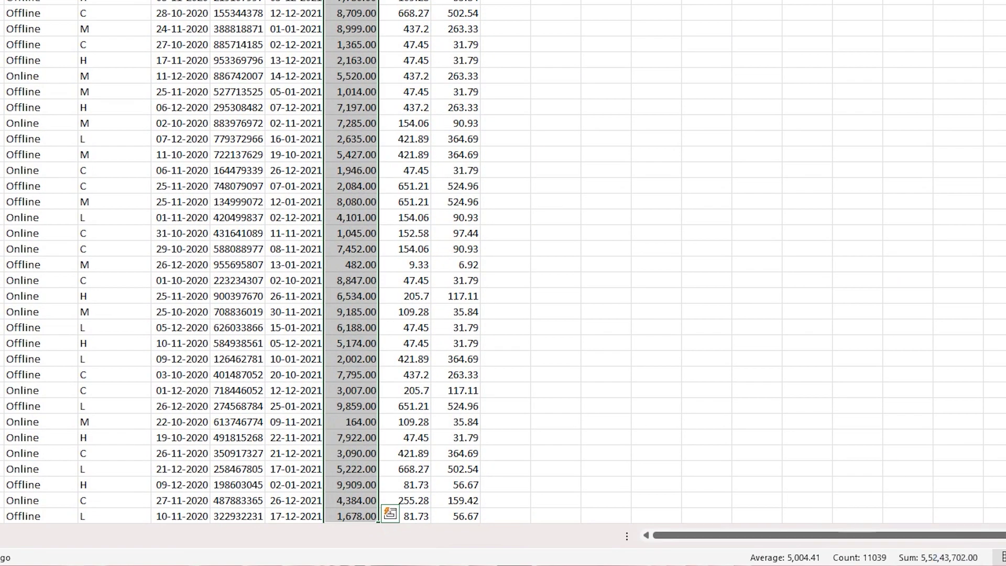
pyautogui.click(494, 382)
pyautogui.scroll(10, 386, 222)
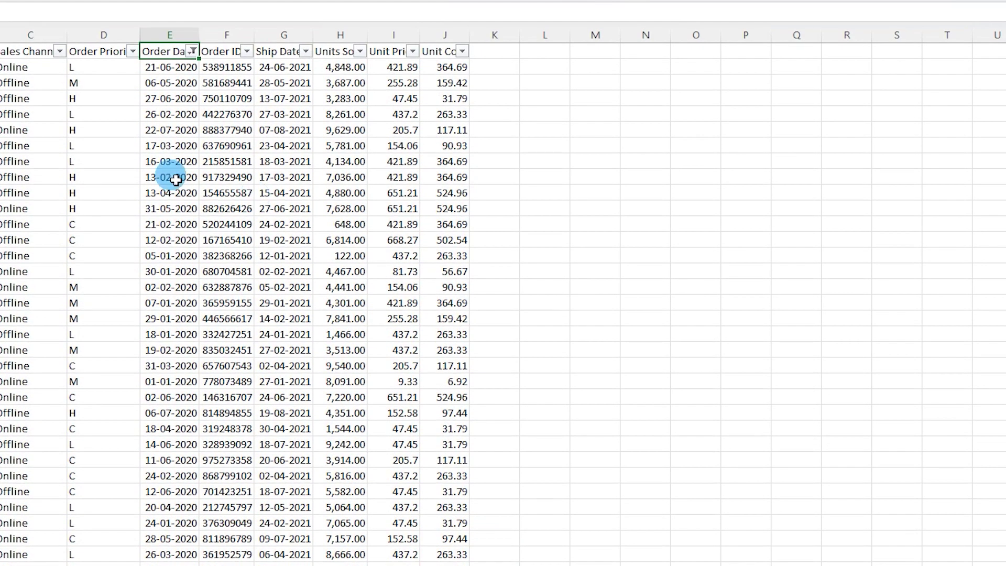
pyautogui.click(193, 50)
pyautogui.click(74, 155)
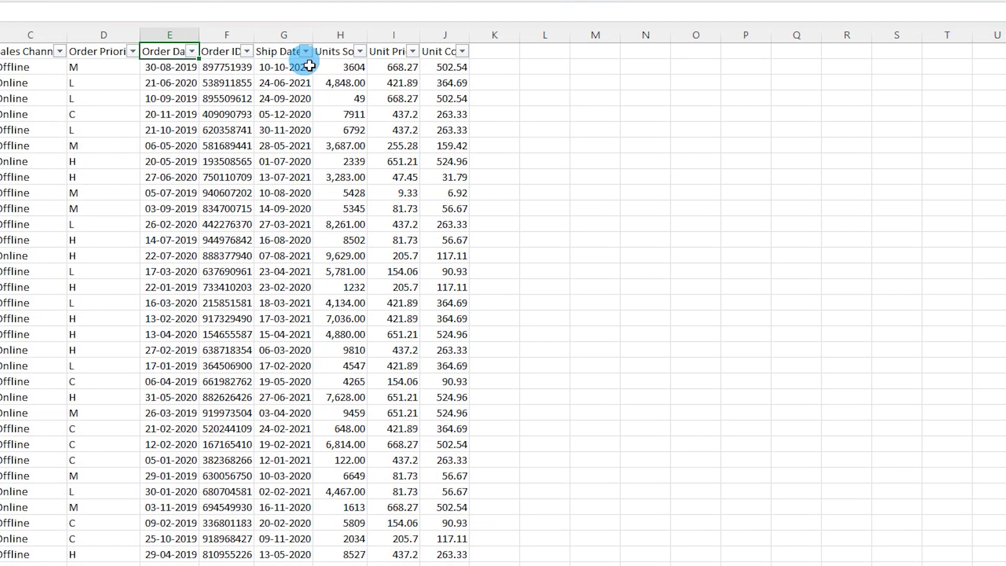
# Filter Ship Date to 2020 and select Units Sold to read the 39256725 sum.
pyautogui.click(307, 51)
pyautogui.click(149, 237)
pyautogui.click(149, 280)
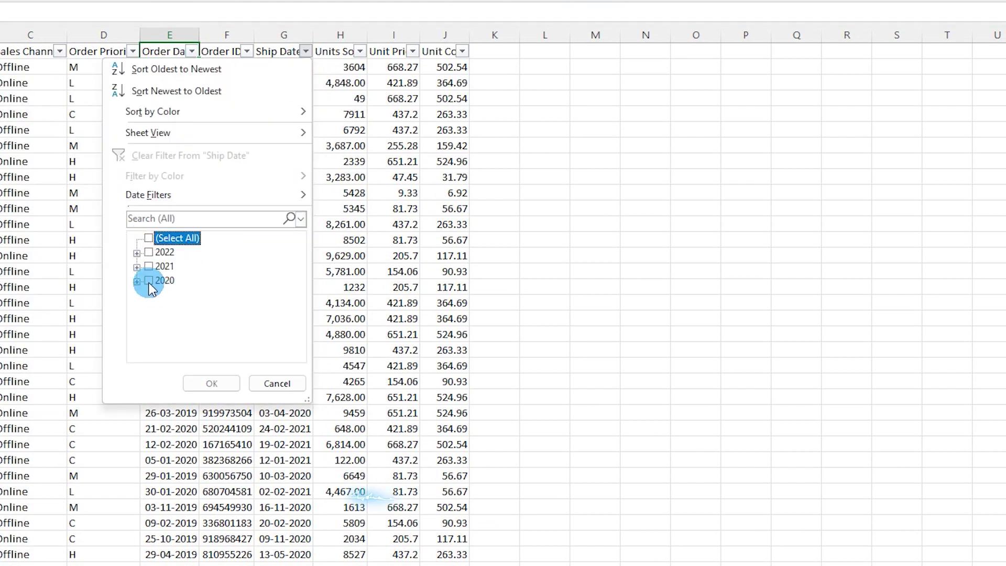
pyautogui.click(212, 383)
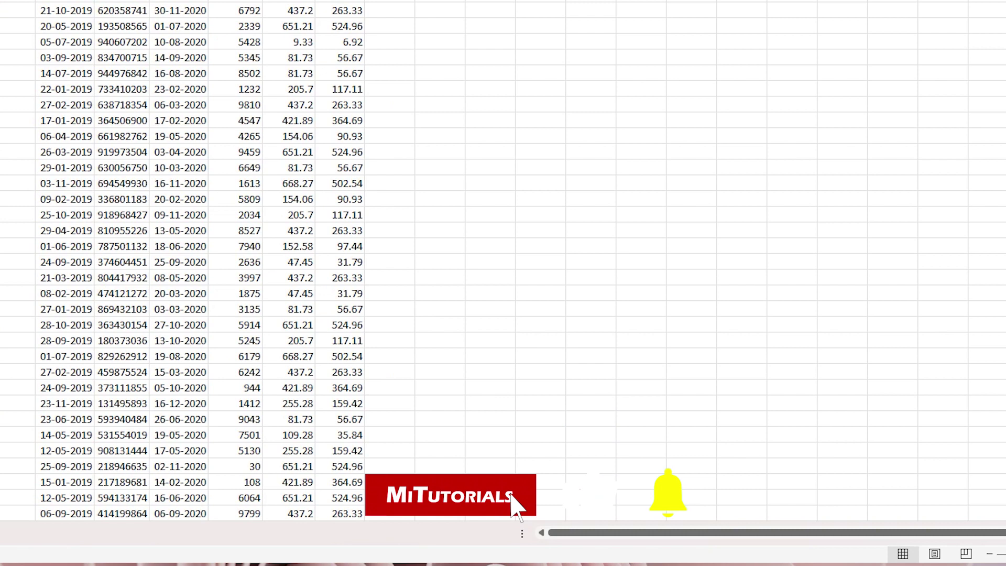
pyautogui.hotkey('ctrl', 'shift', 'Down')
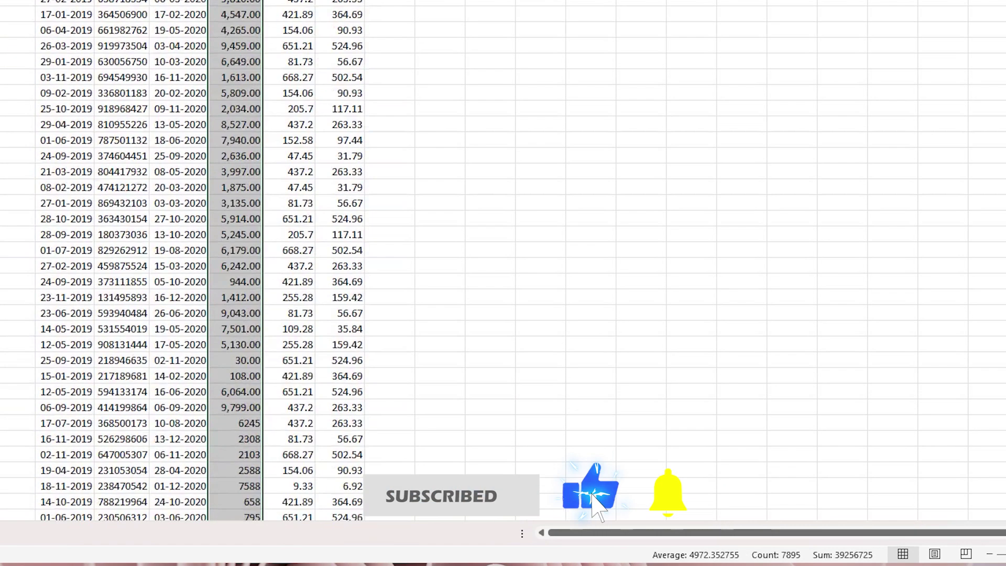